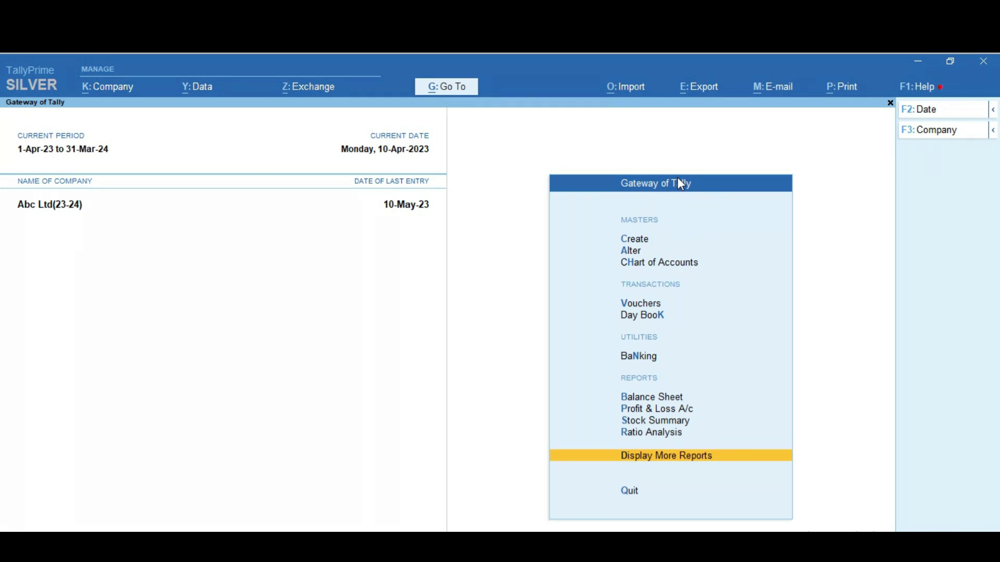
Open the Day Book and set its period from 1-Apr-23 to 10-May-23.
key(Return)
key(Down)
key(Return)
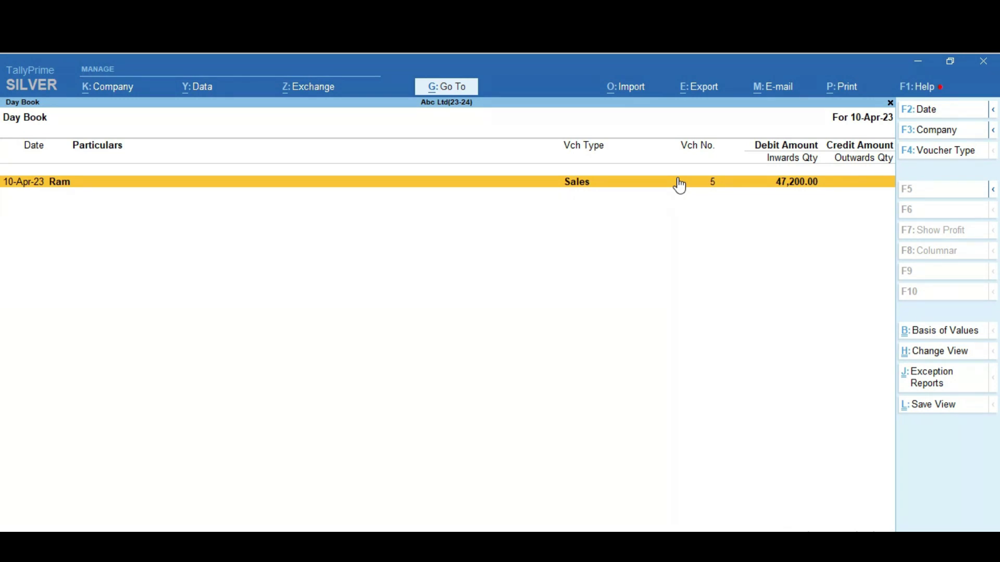
key(alt+F2)
key(BackSpace)
key(Return)
key(BackSpace)
key(Return)
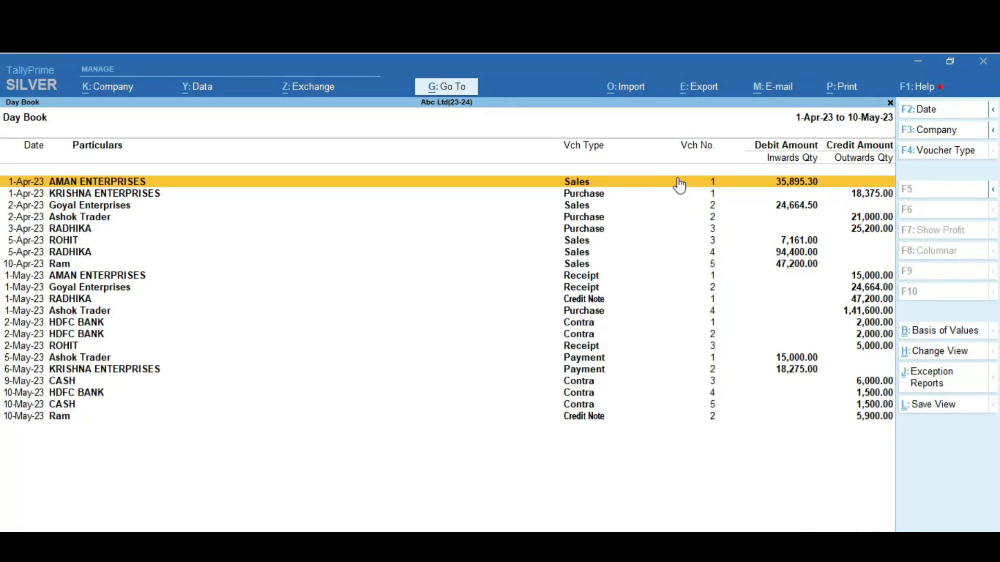
Open sales voucher no. 3 dated 5-Apr-23 from the Day Book.
key(Down)
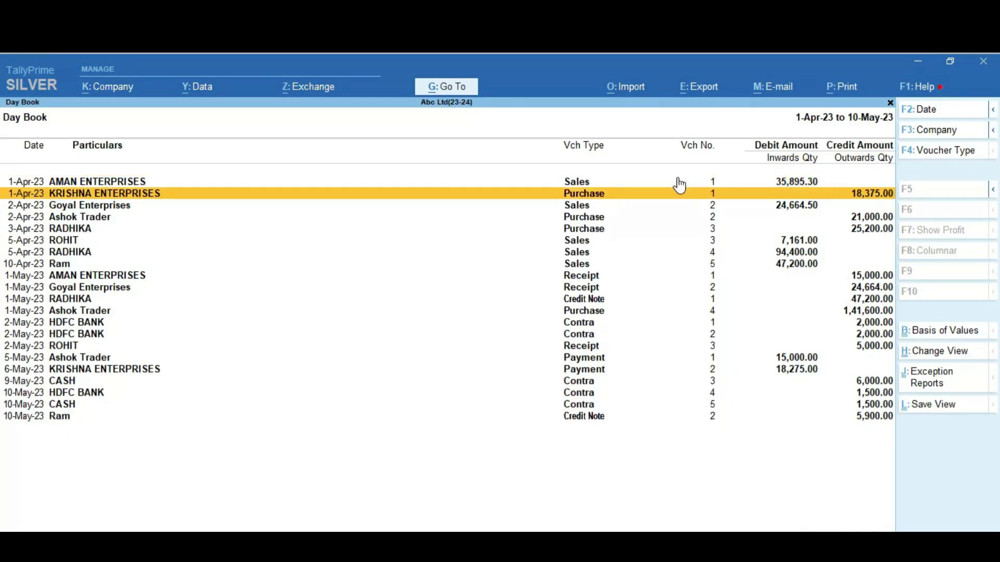
key(Down)
key(Down)
key(Down)
key(Down)
key(Down)
key(Down)
key(Down)
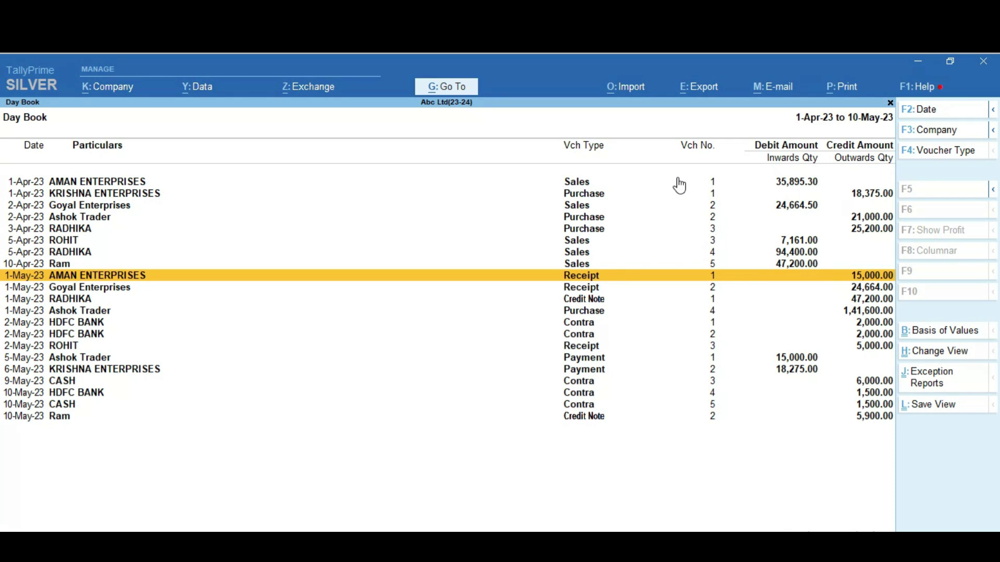
key(Up)
key(Up)
key(Up)
key(Up)
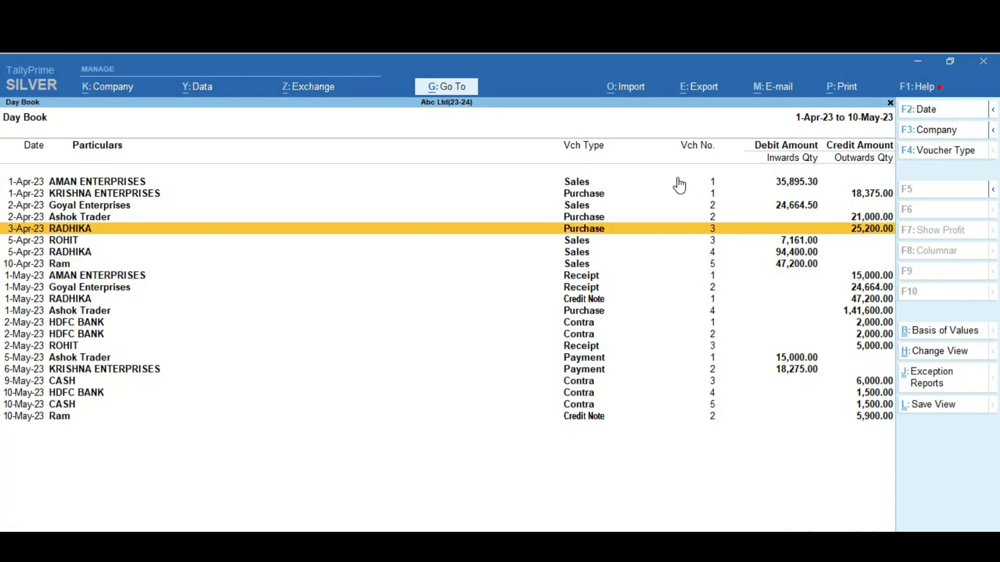
key(Down)
key(Return)
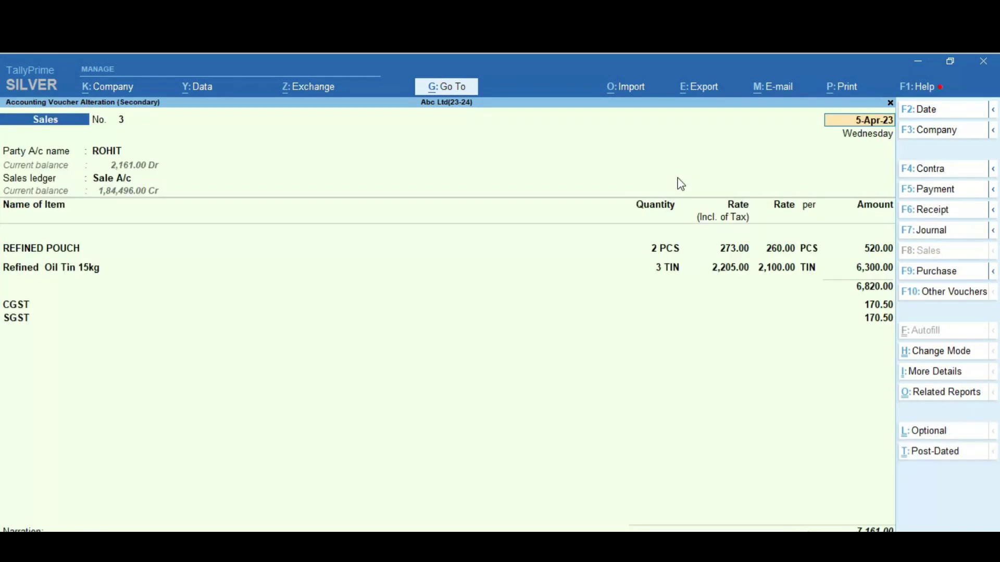
Start printing the current sales voucher and open its print configuration.
key(ctrl)
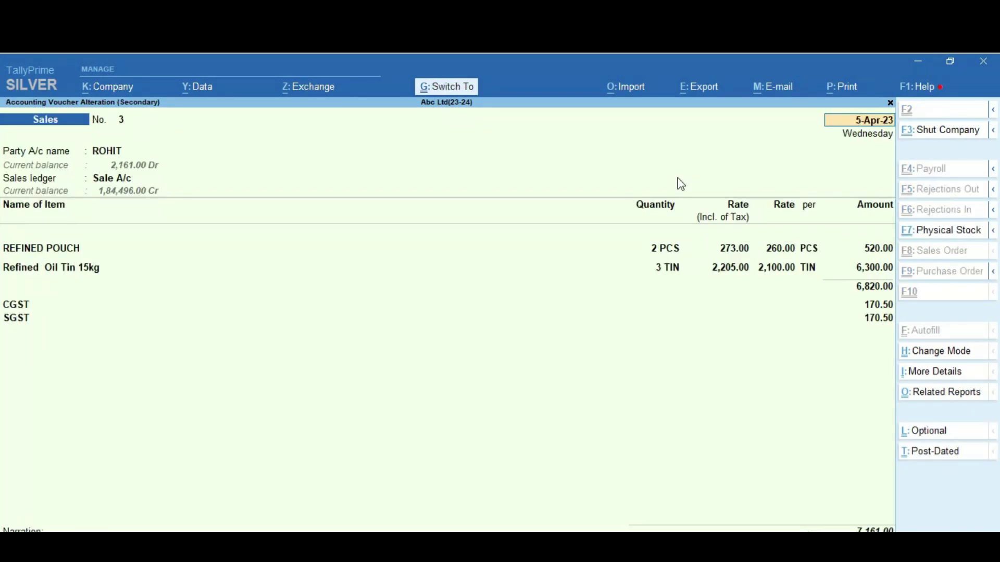
key(ctrl+p)
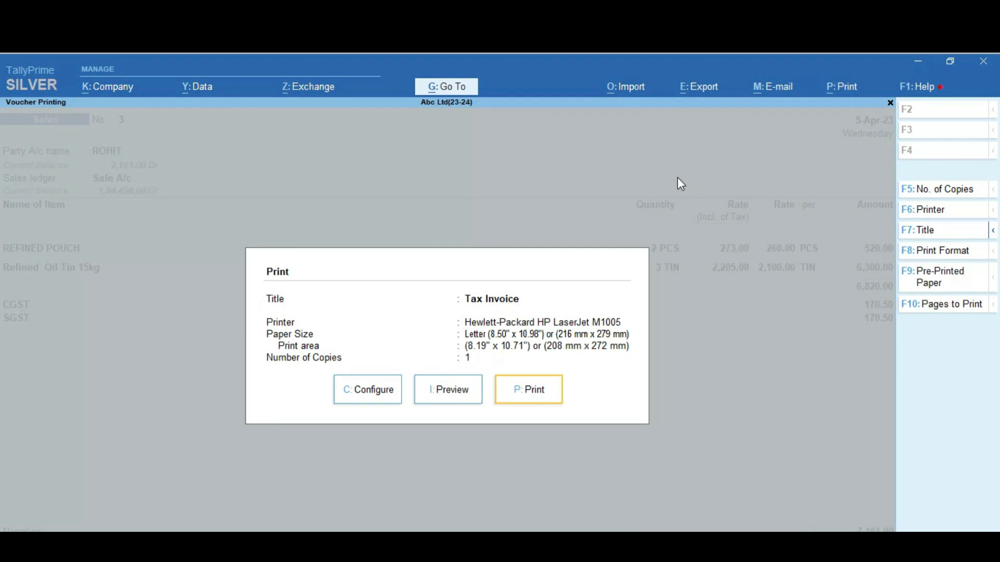
key(Left)
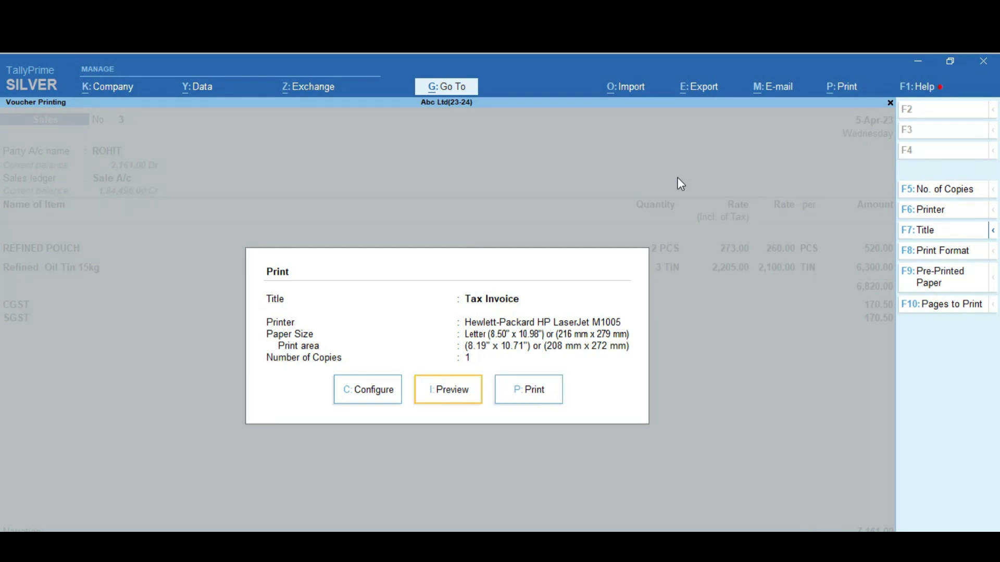
key(Left)
key(Return)
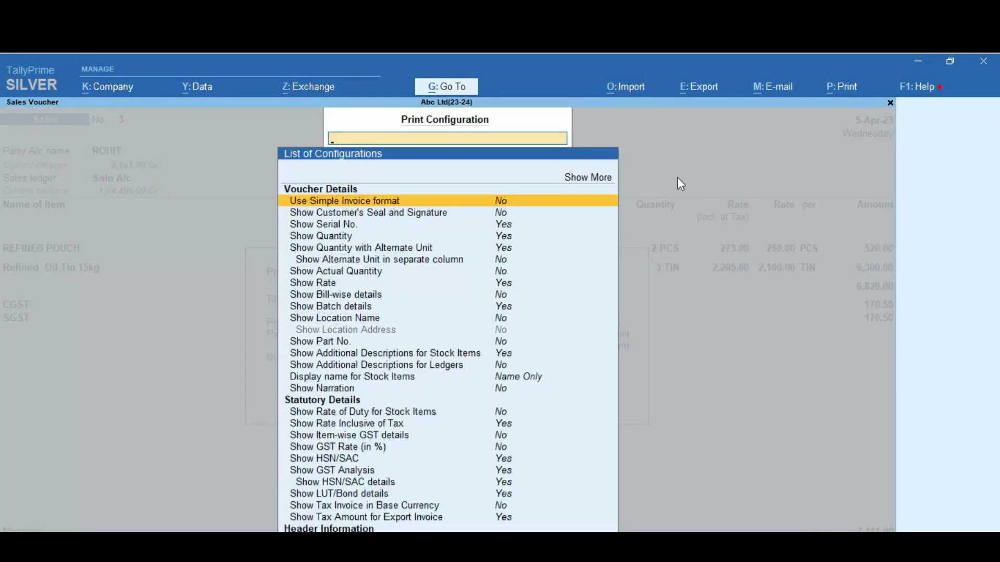
Set the printer in the print configuration to Microsoft Print to PDF, accepting Portrait orientation.
key(Down)
text(Ri)
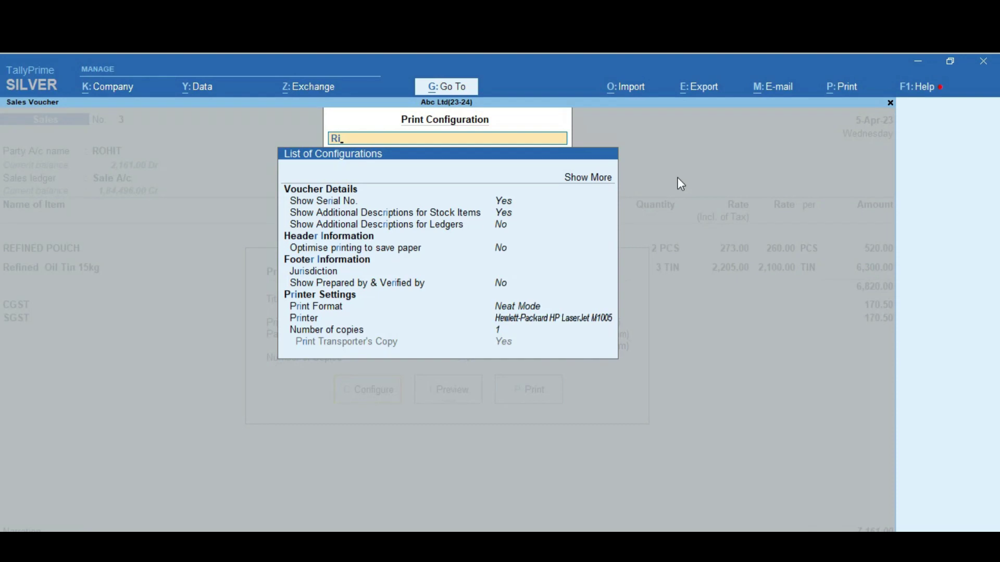
key(BackSpace)
key(End)
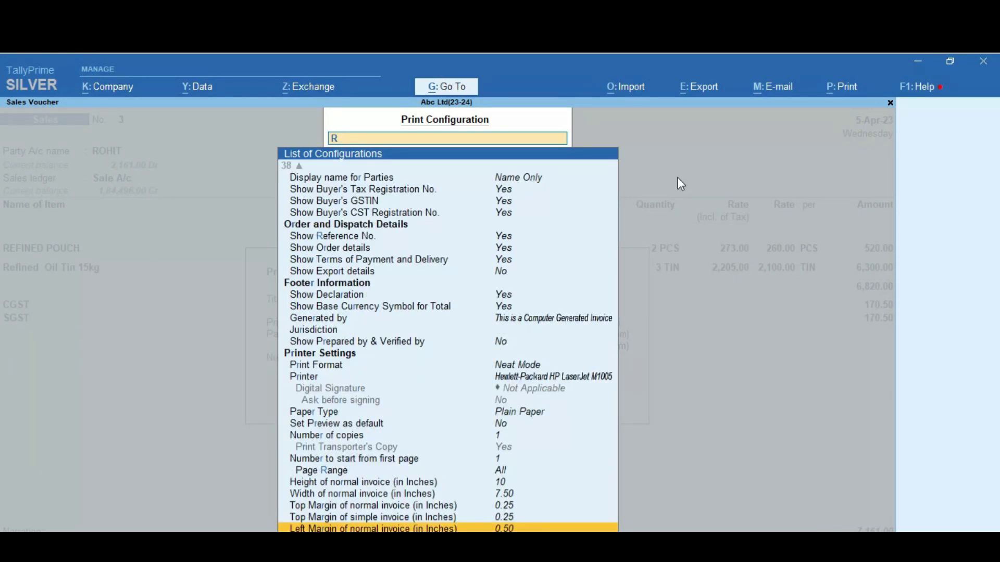
key(Up)
key(Up)
key(Up)
key(Up)
key(Up)
key(Up)
key(Up)
key(Up)
key(Up)
key(Up)
key(Up)
key(Up)
key(Up)
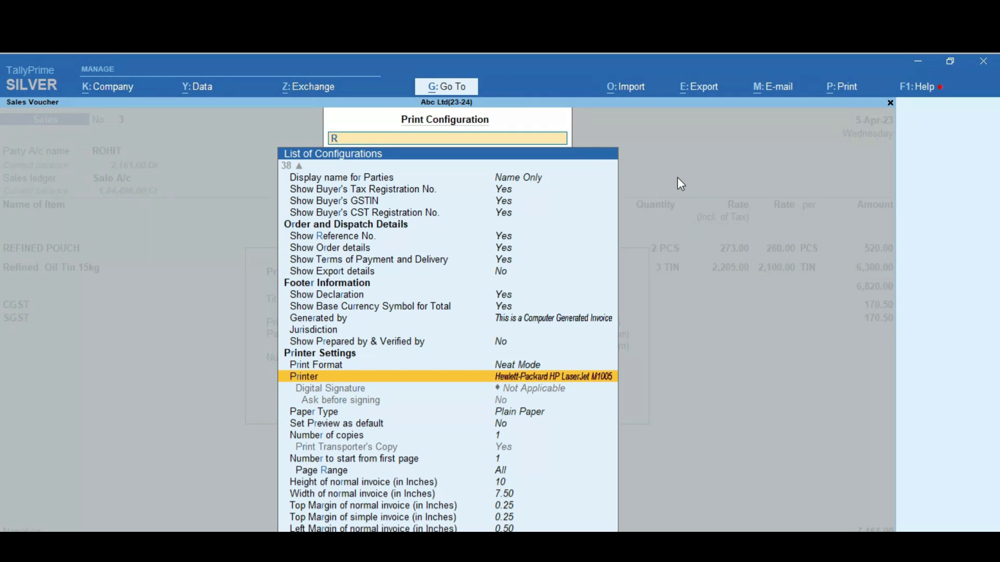
key(Return)
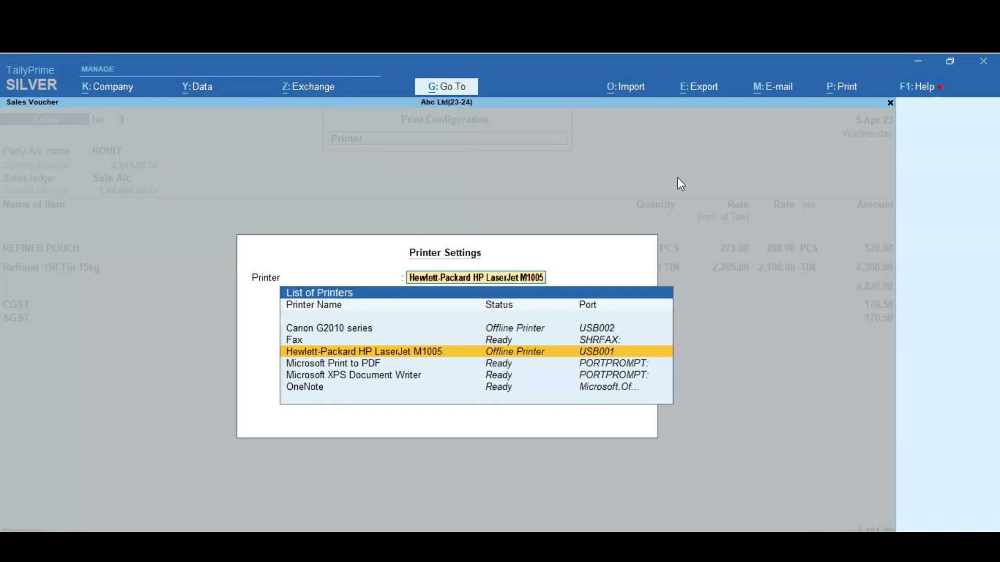
key(Down)
key(Down)
key(Down)
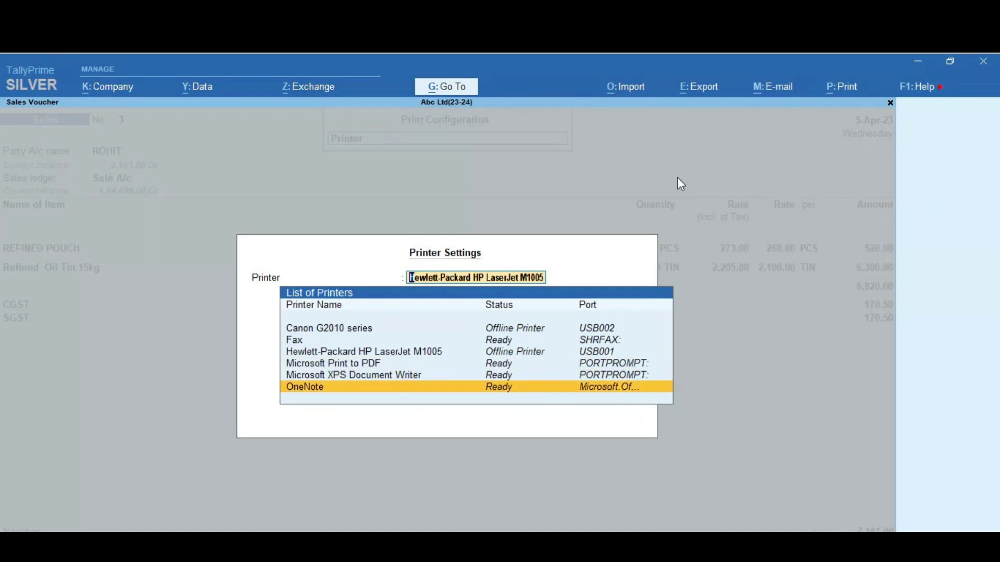
key(BackSpace)
key(Down)
key(Down)
key(Down)
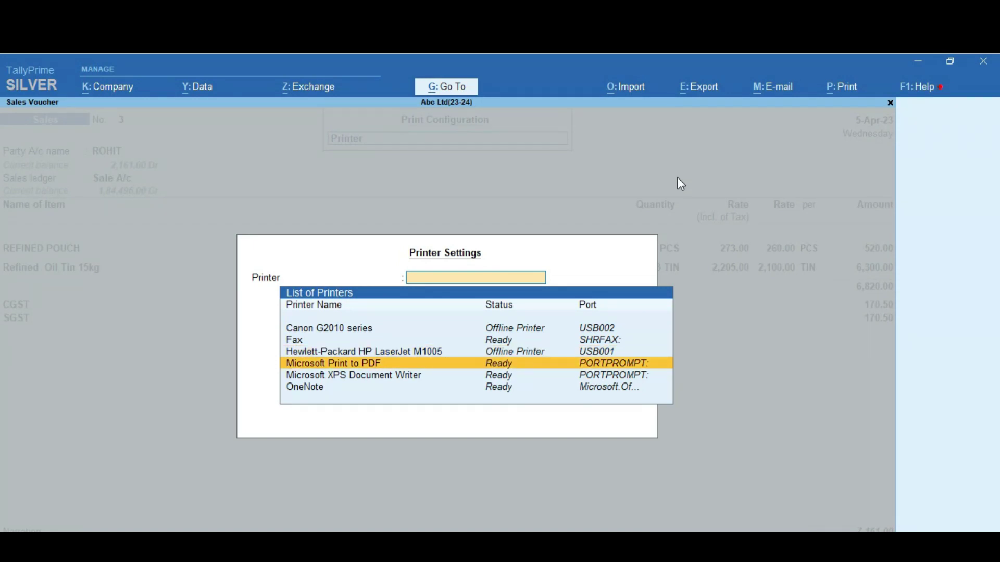
key(Return)
key(ctrl+a)
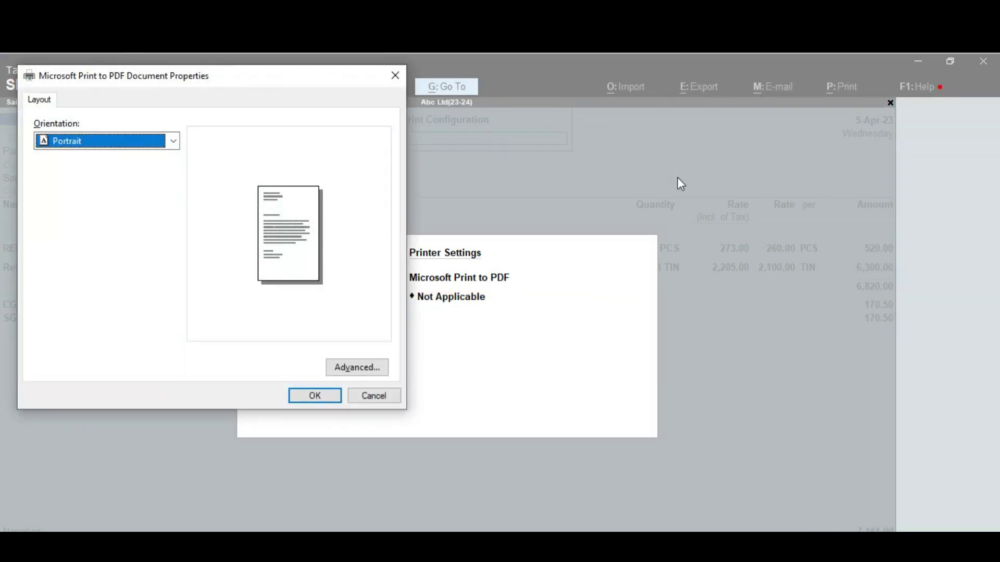
key(Return)
scroll(681, 184, down, 4)
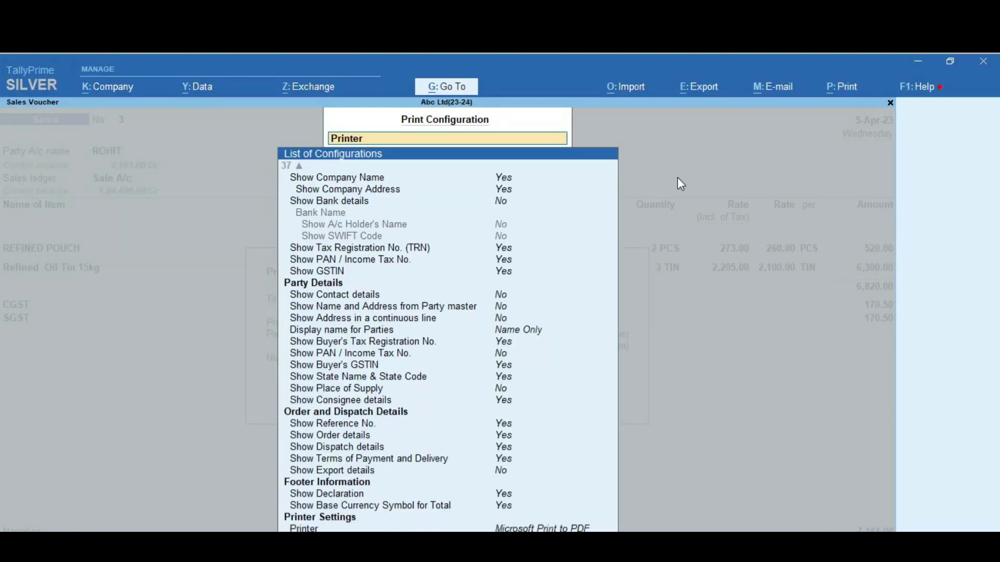
scroll(681, 183, down, 1)
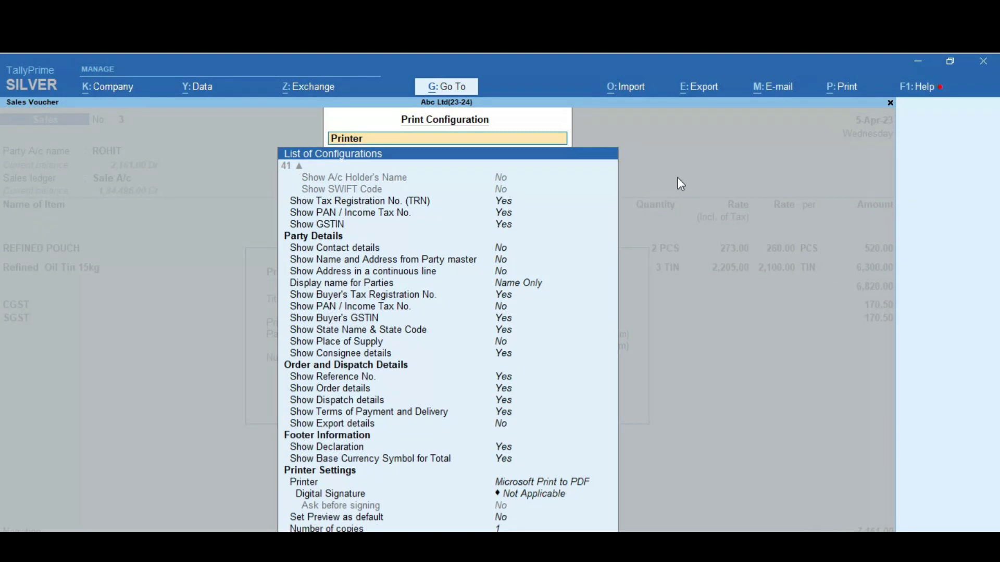
key(Down)
key(Up)
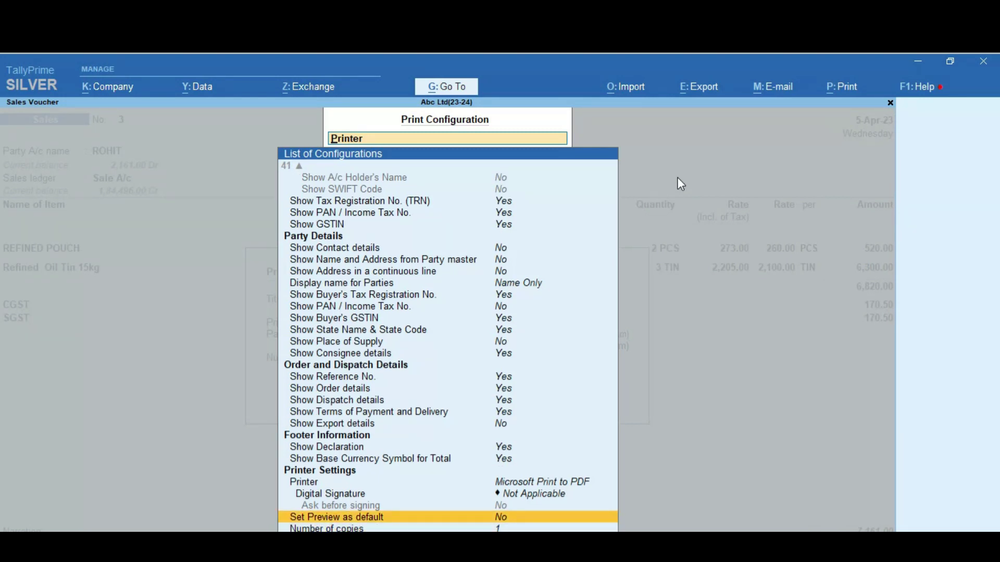
key(Down)
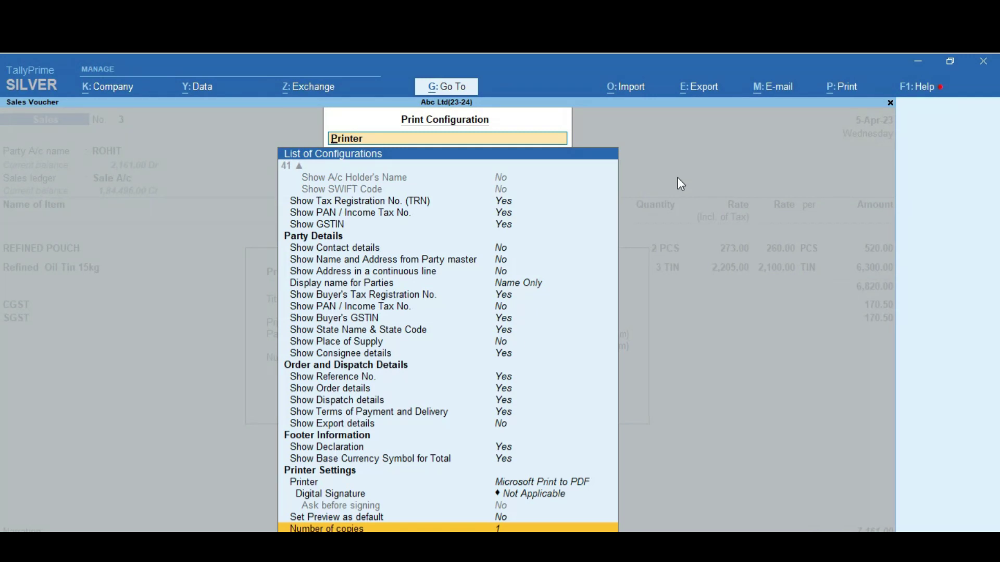
key(Return)
key(BackSpace)
key(Escape)
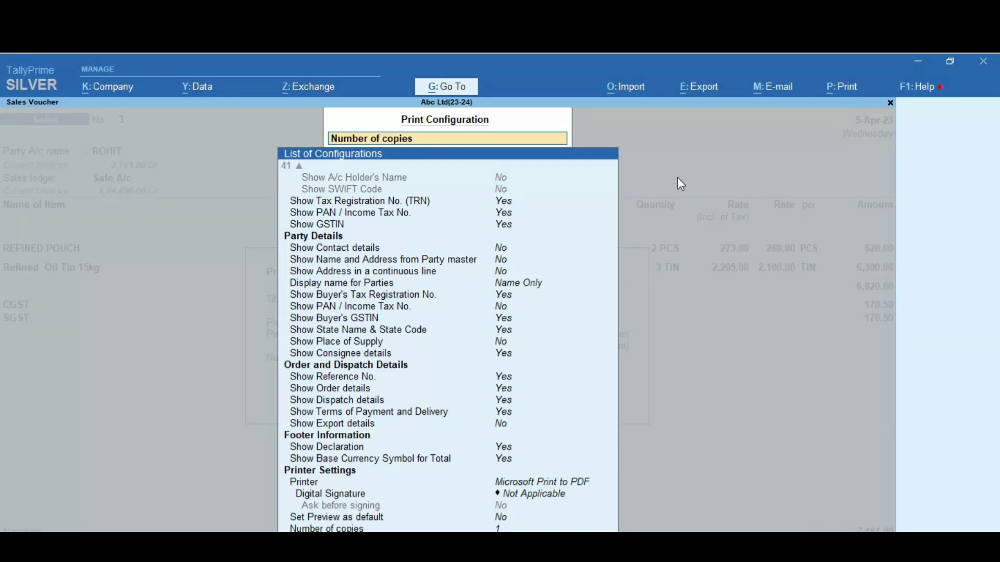
Accept the print configuration and preview the tax invoice, checking it enlarged before closing the preview.
key(ctrl+a)
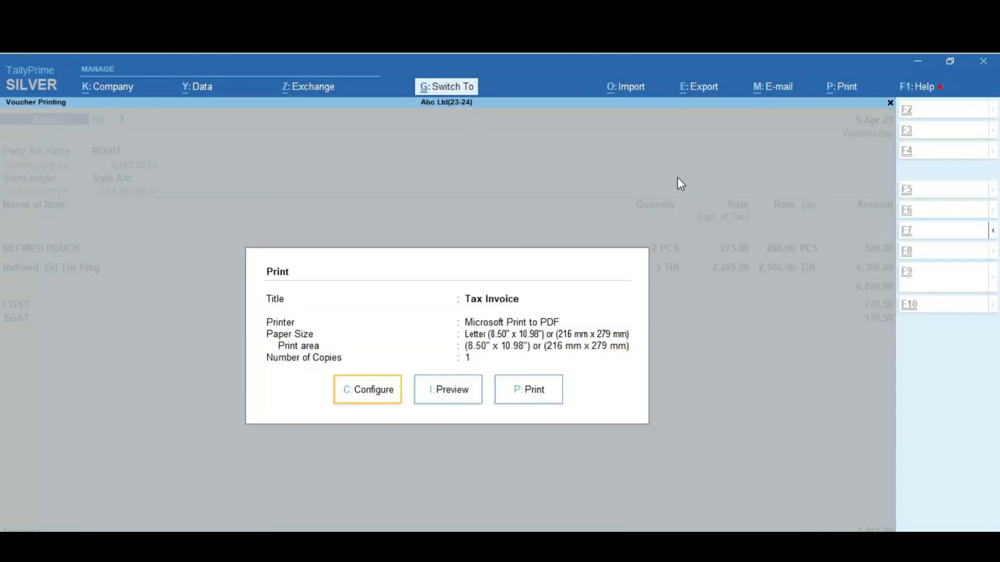
key(Right)
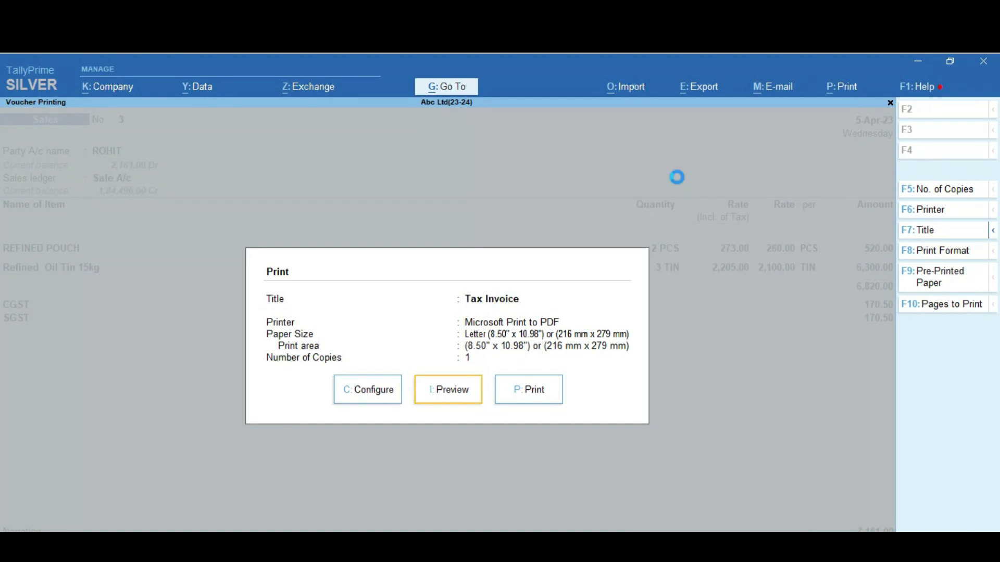
key(Return)
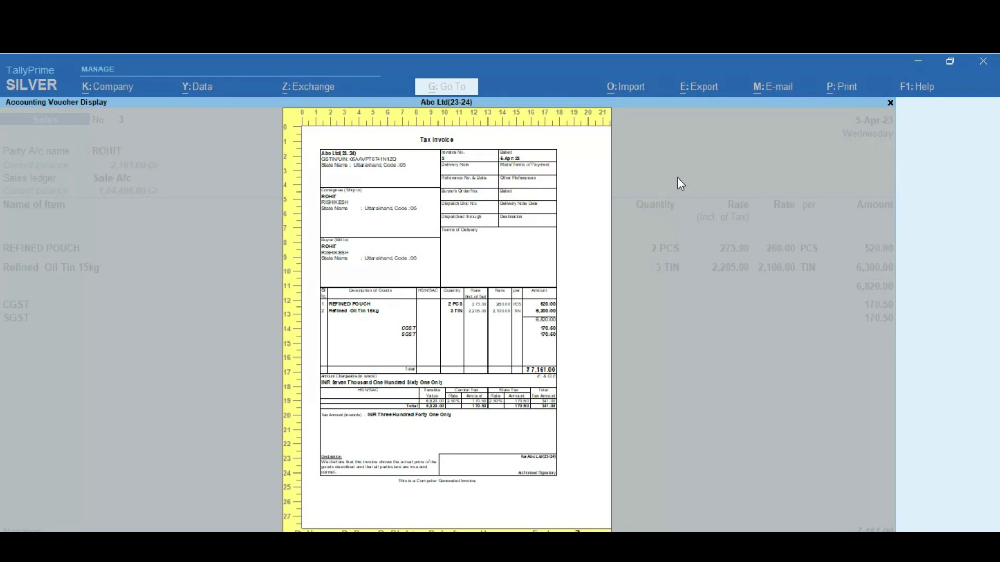
key(alt+z)
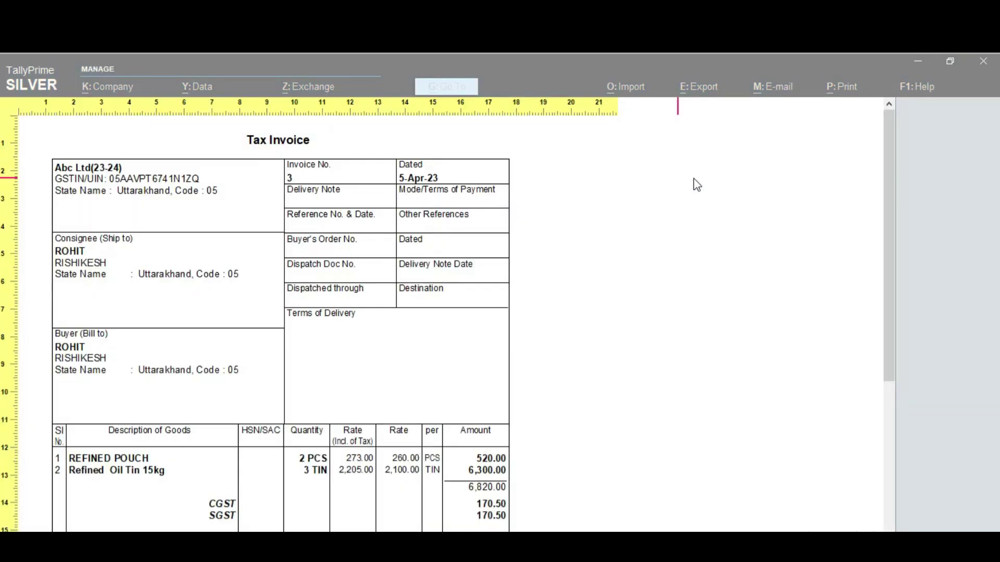
scroll(570, 151, down, 5)
key(alt+z)
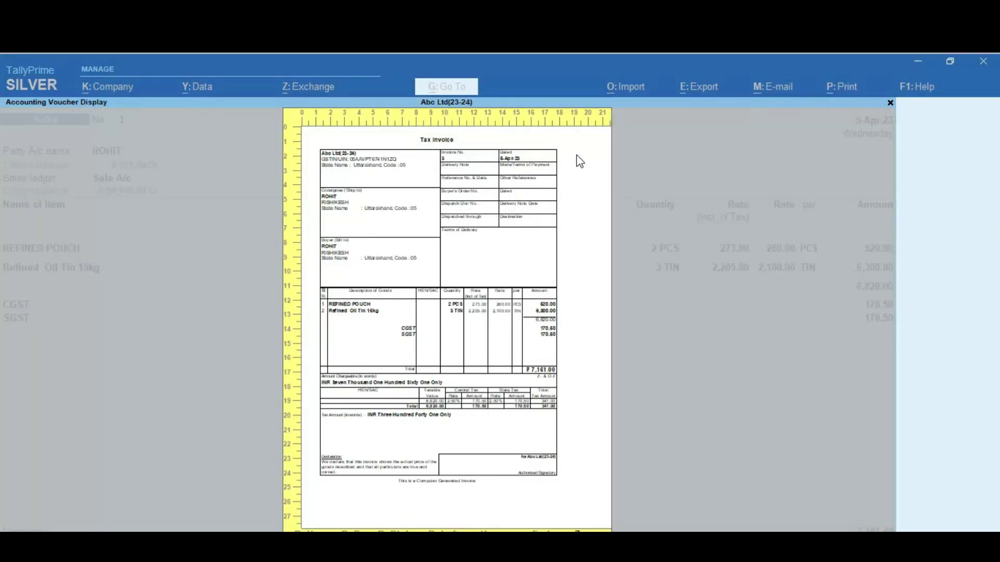
key(Escape)
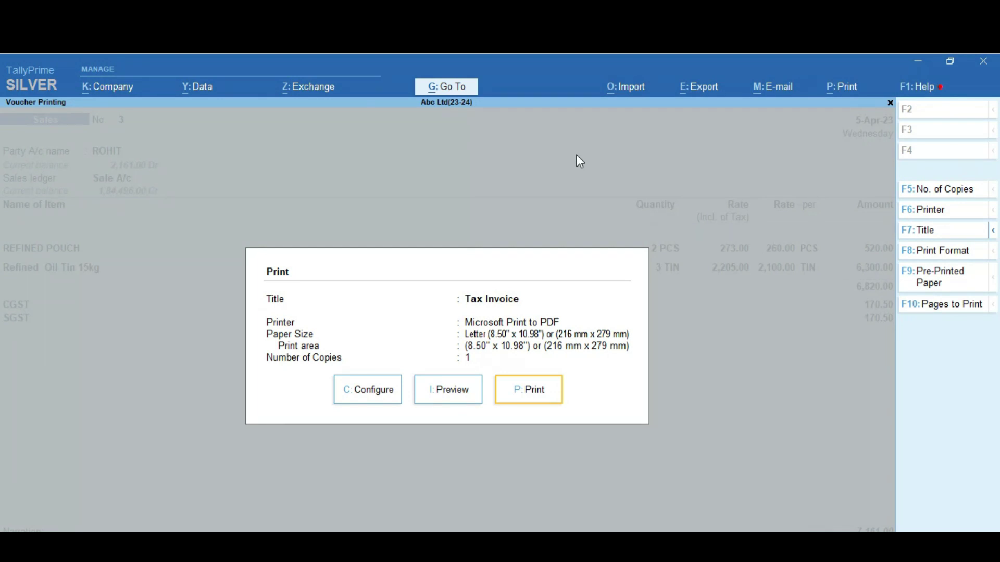
Leave the sales voucher without printing it and close the Day Book.
key(Escape)
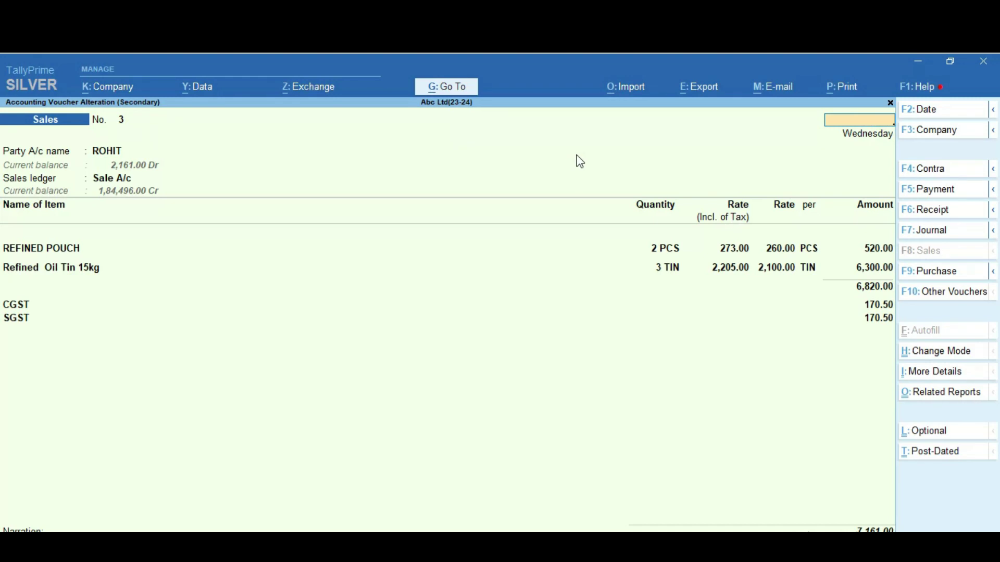
key(Escape)
key(y)
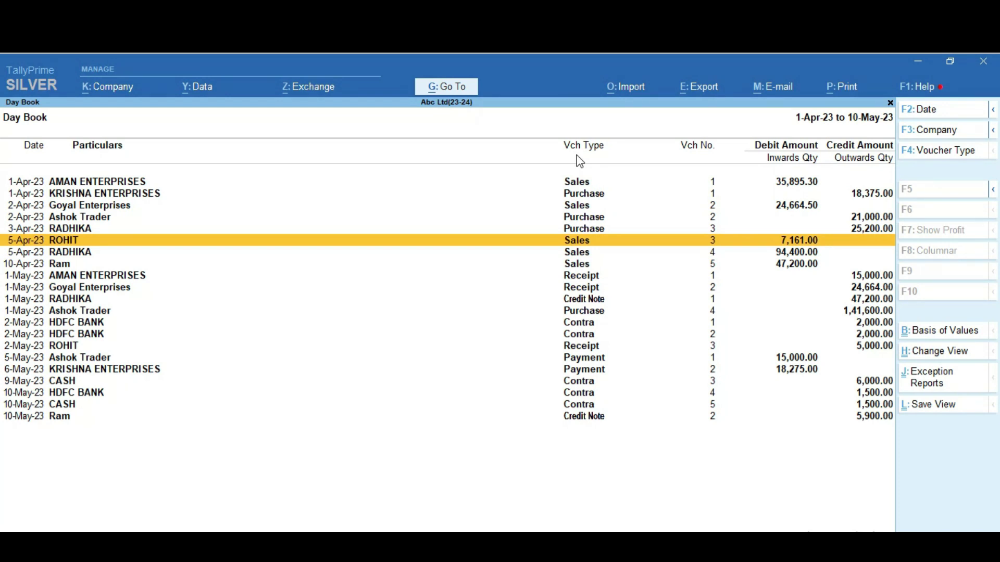
key(Escape)
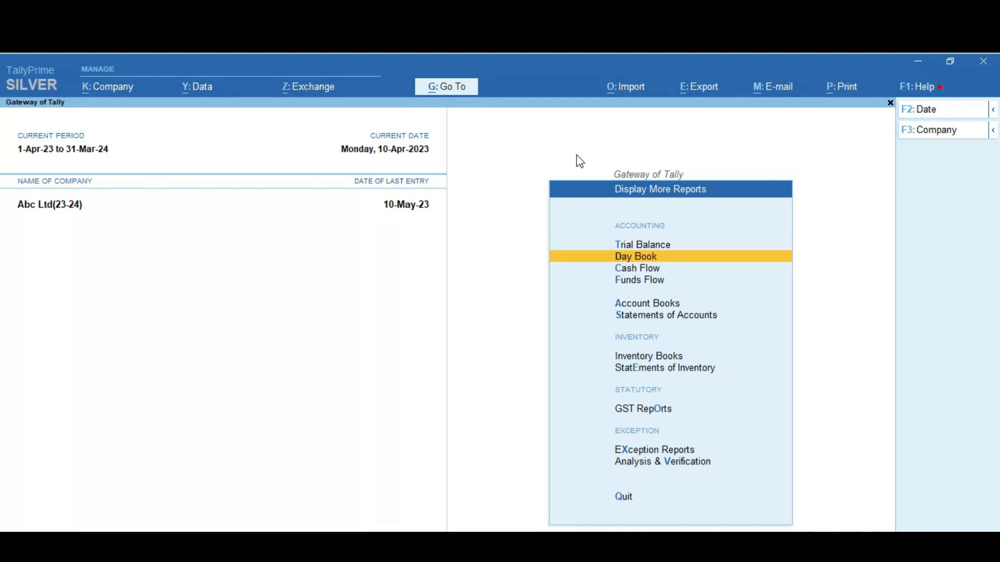
Open the Multi-Voucher print report with Payment as the voucher type.
click(857, 93)
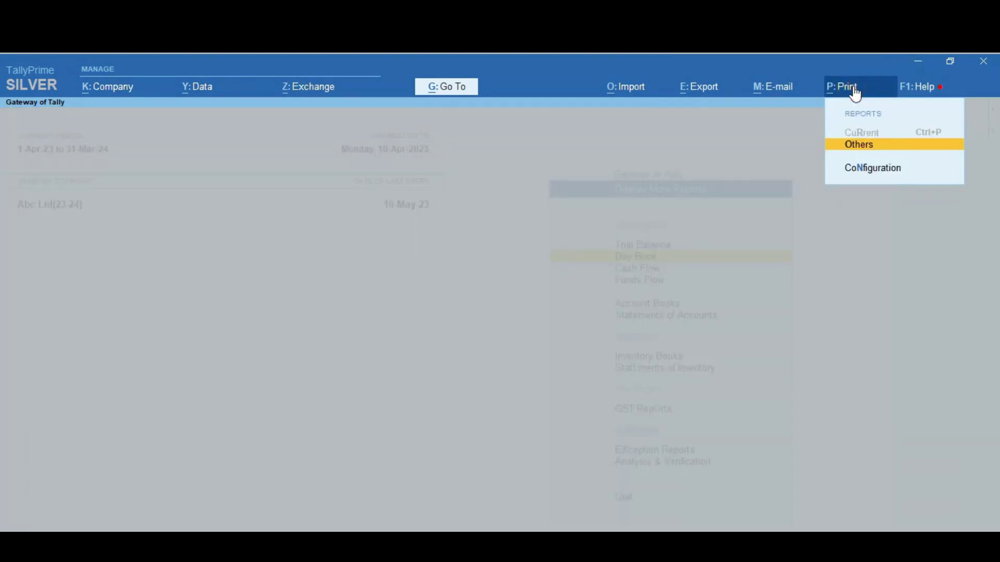
key(Return)
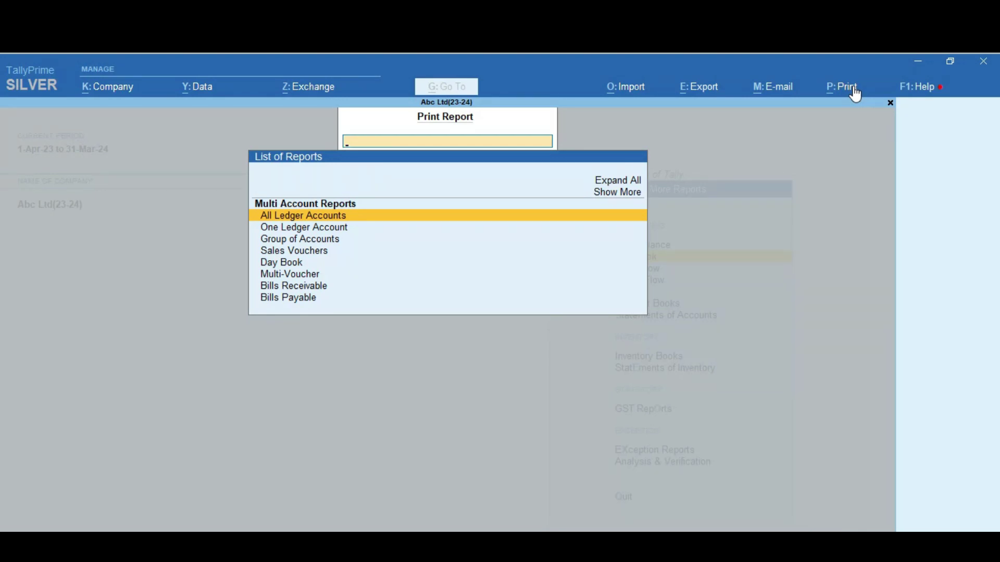
key(Down)
key(Down)
key(Down)
key(Down)
key(Down)
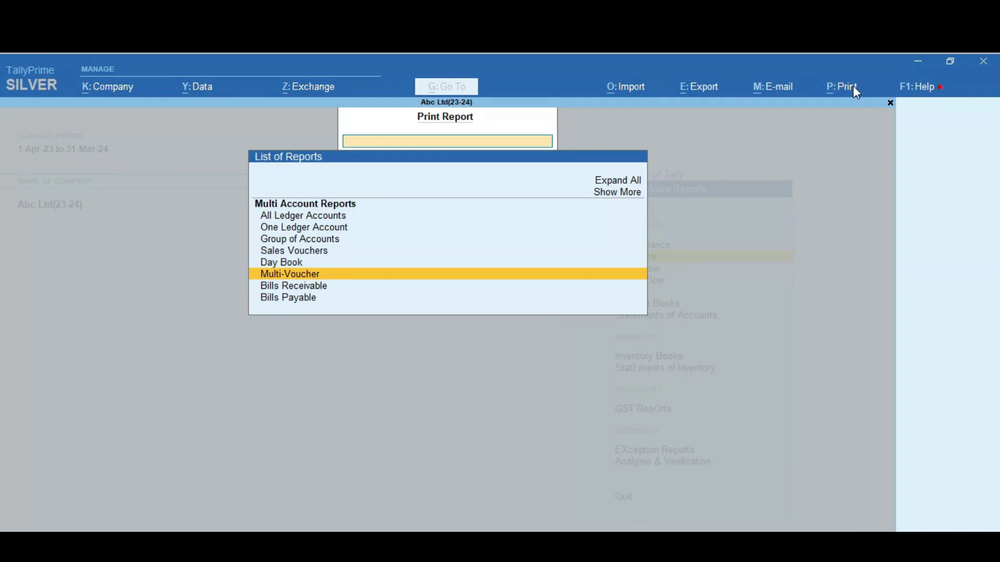
click(857, 93)
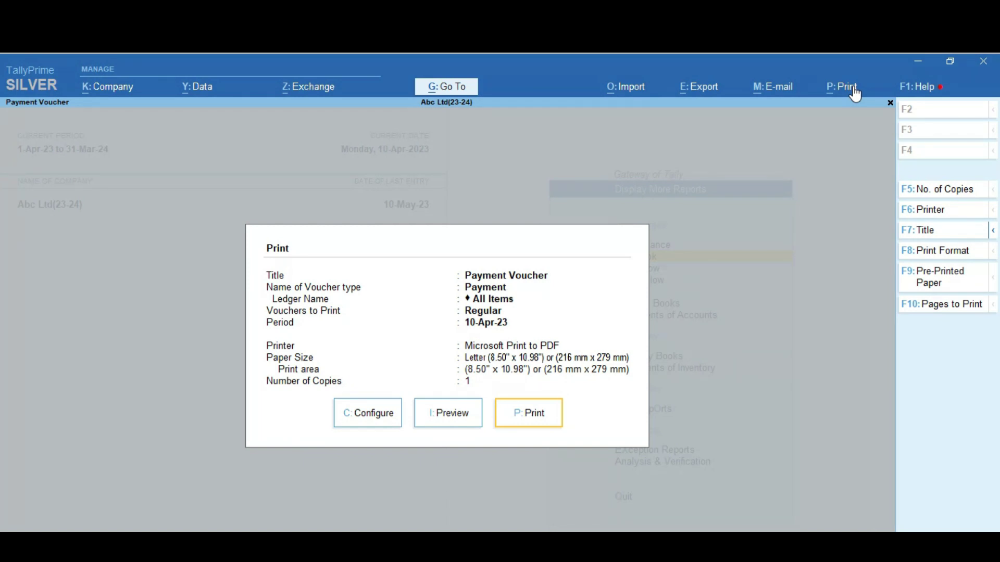
Open the print configuration for the payment vouchers and expand it to show the full list of options.
key(Right)
key(Return)
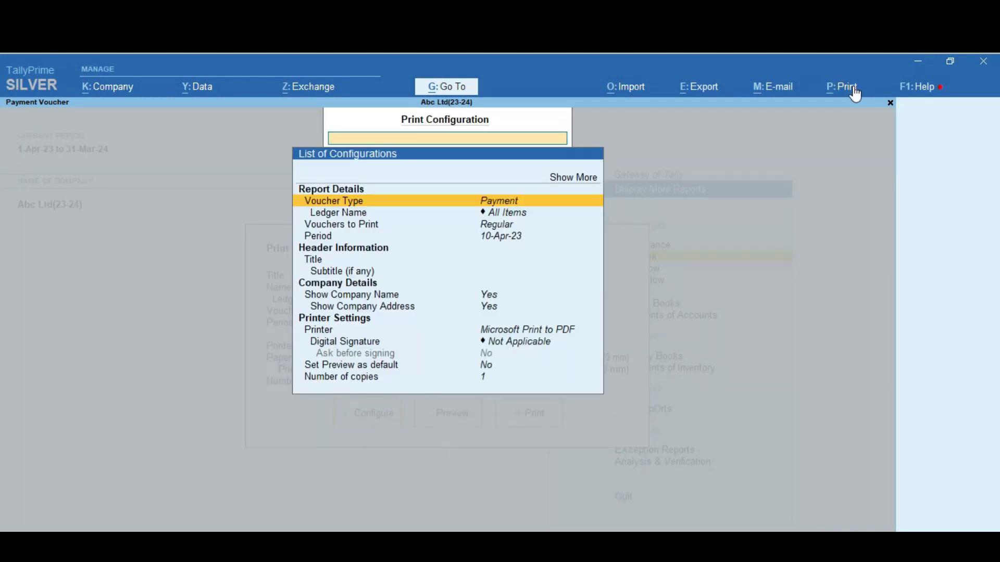
key(Up)
key(Return)
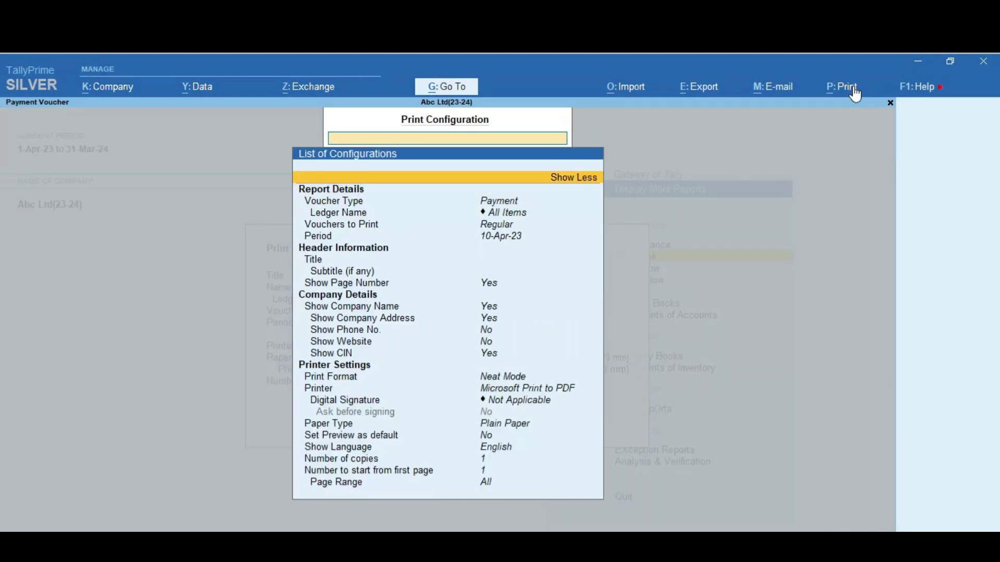
Change the voucher type in the print configuration to Purchase.
key(Down)
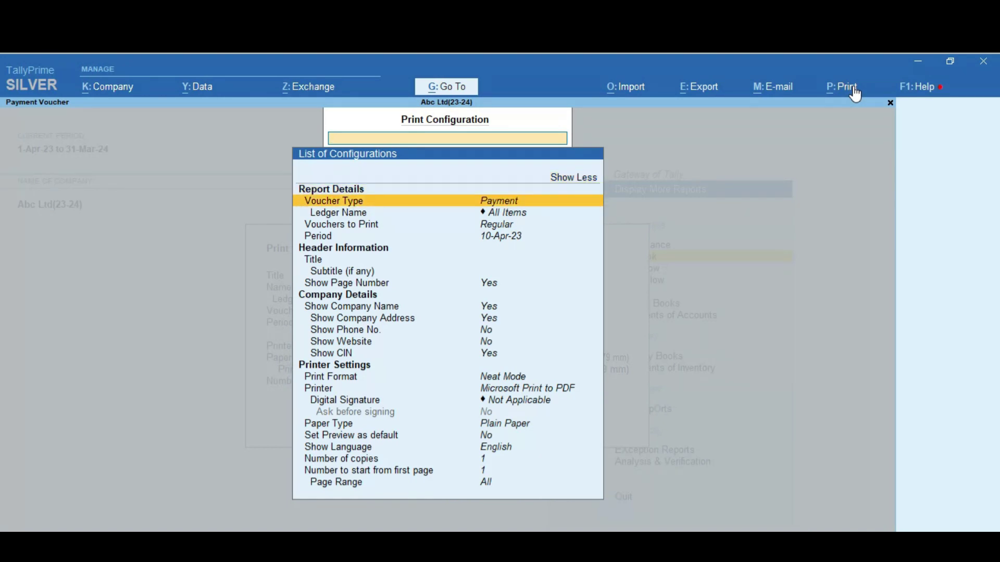
key(Return)
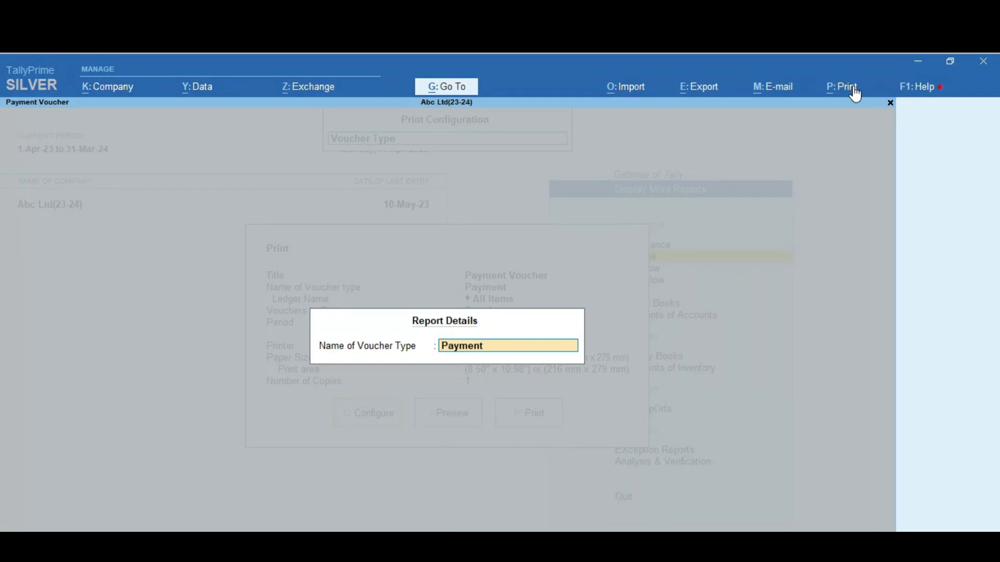
key(Delete)
key(Delete)
key(Delete)
key(Delete)
key(Delete)
key(Delete)
key(Delete)
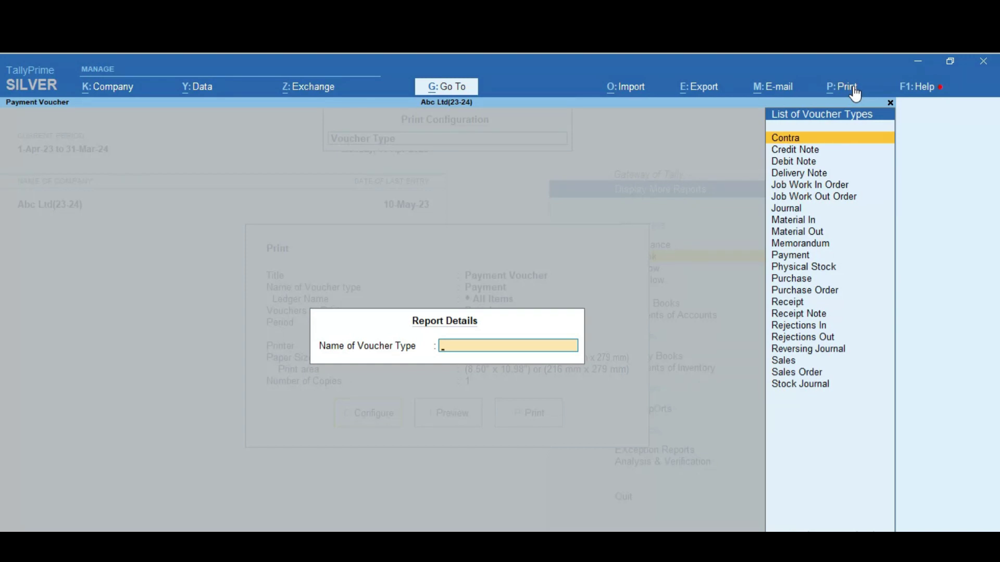
key(Down)
key(Down)
key(Down)
key(Down)
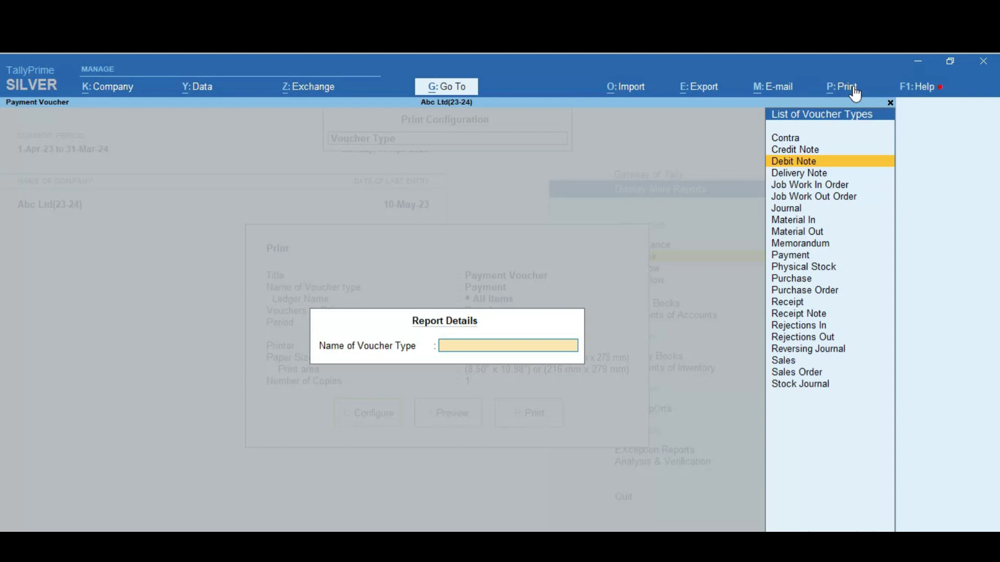
key(Down)
key(Down)
key(Down)
key(Down)
key(Down)
key(Down)
key(Down)
key(Down)
key(Down)
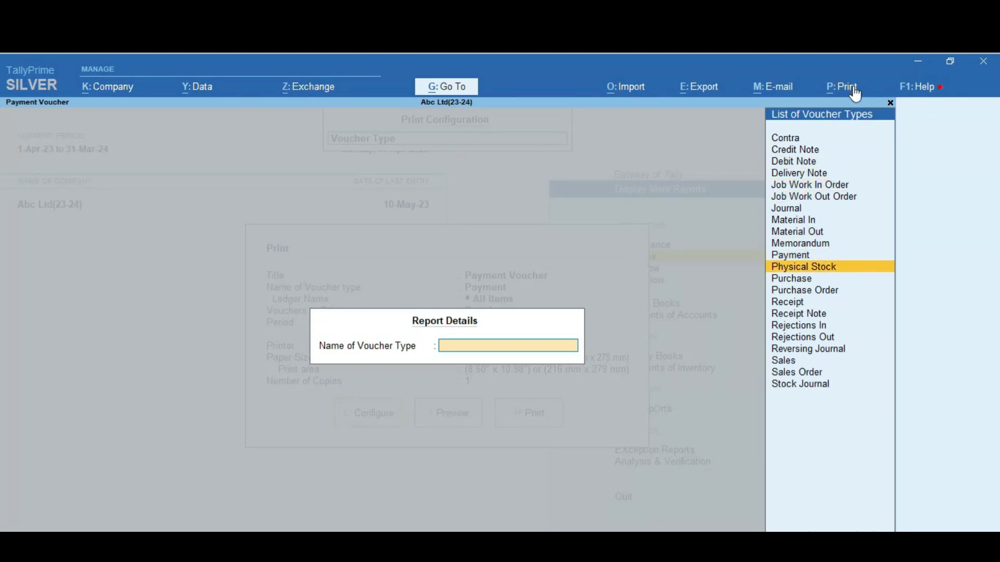
key(Down)
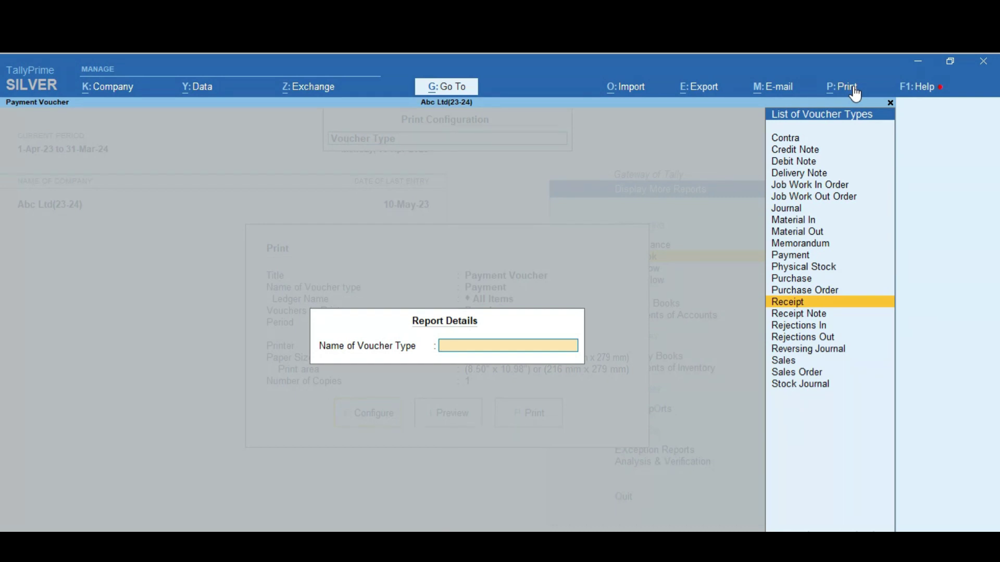
key(Down)
key(Up)
key(Up)
key(Up)
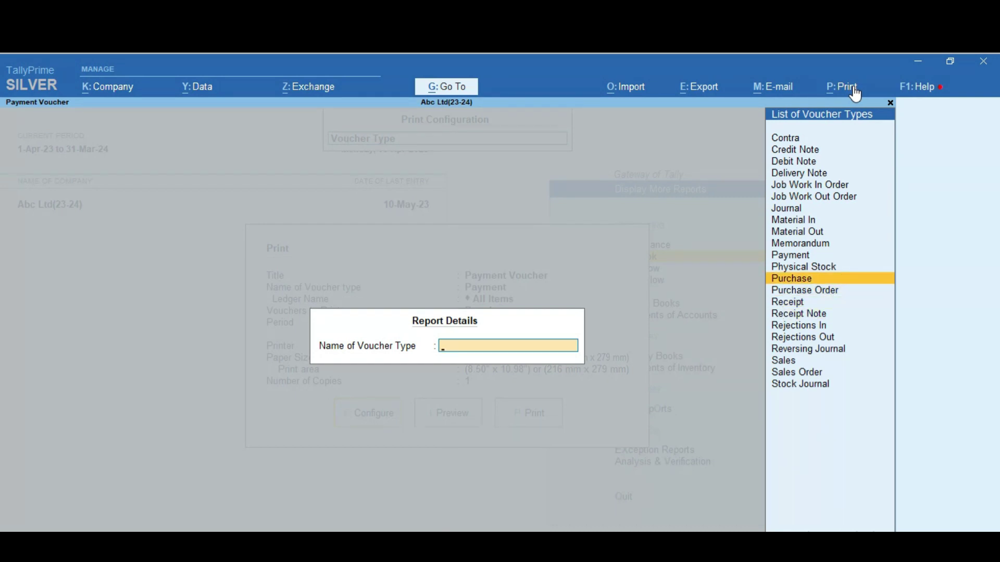
key(Return)
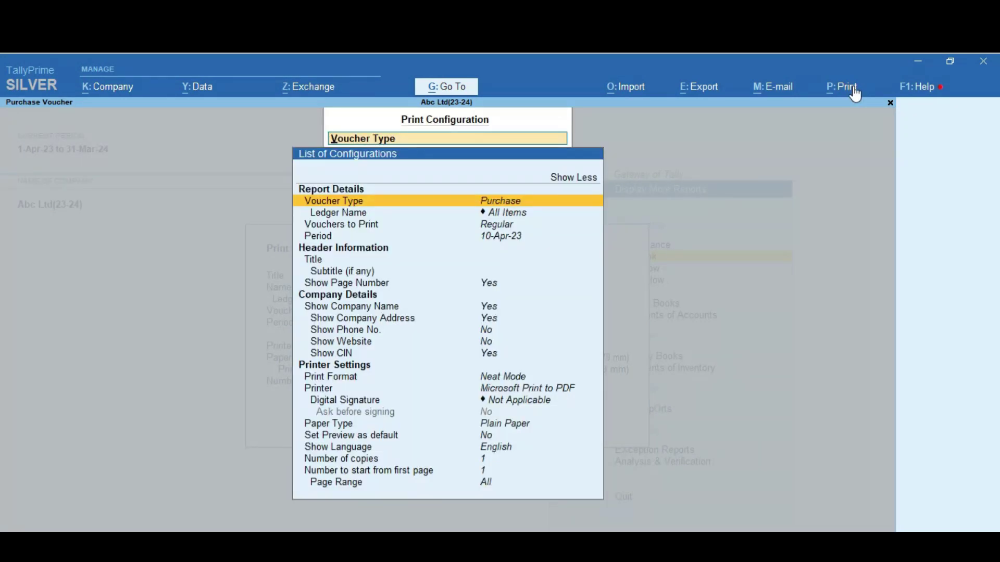
Set the period of the vouchers to print from 1-Apr-23 to 30-Apr-23.
key(Down)
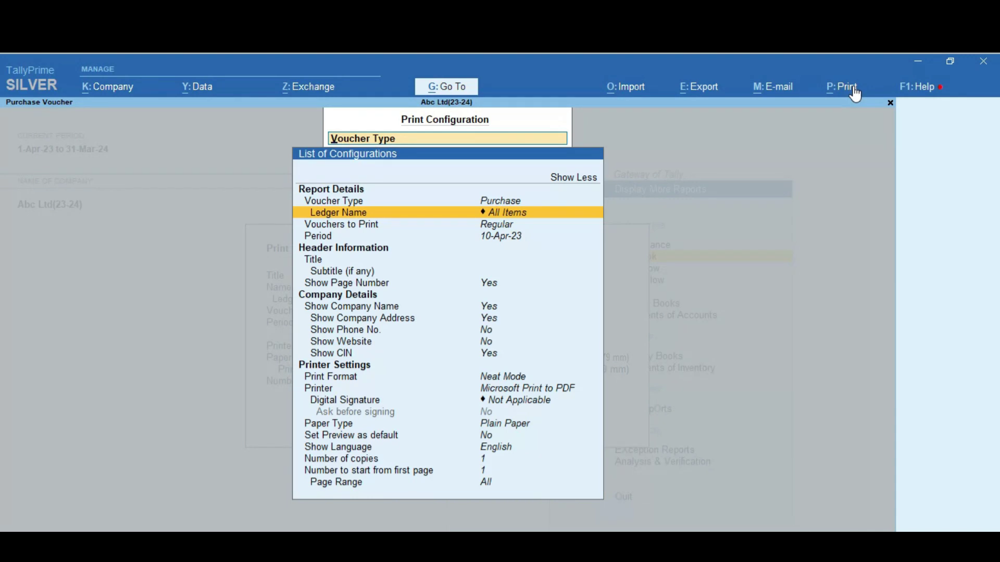
key(Down)
key(Down)
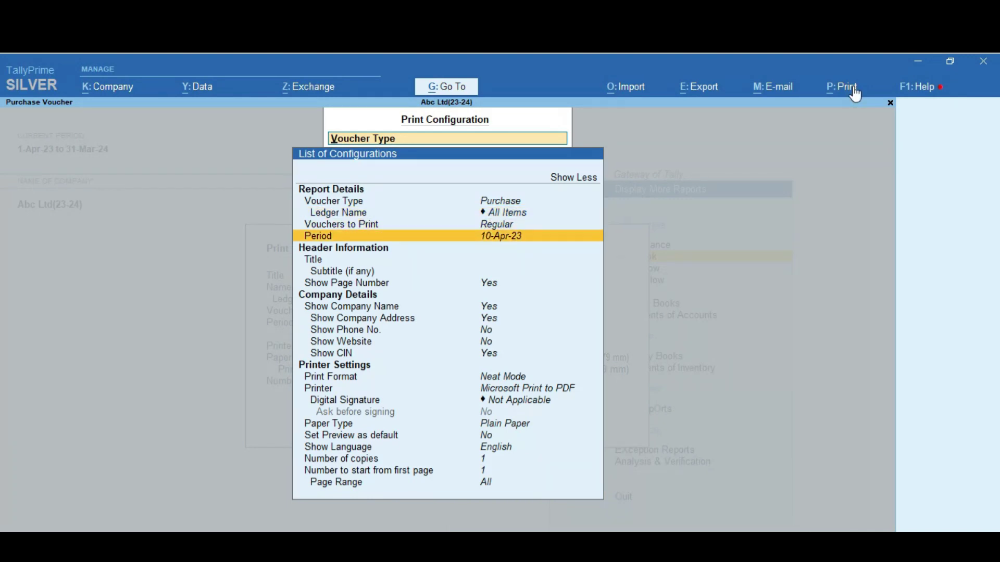
key(Return)
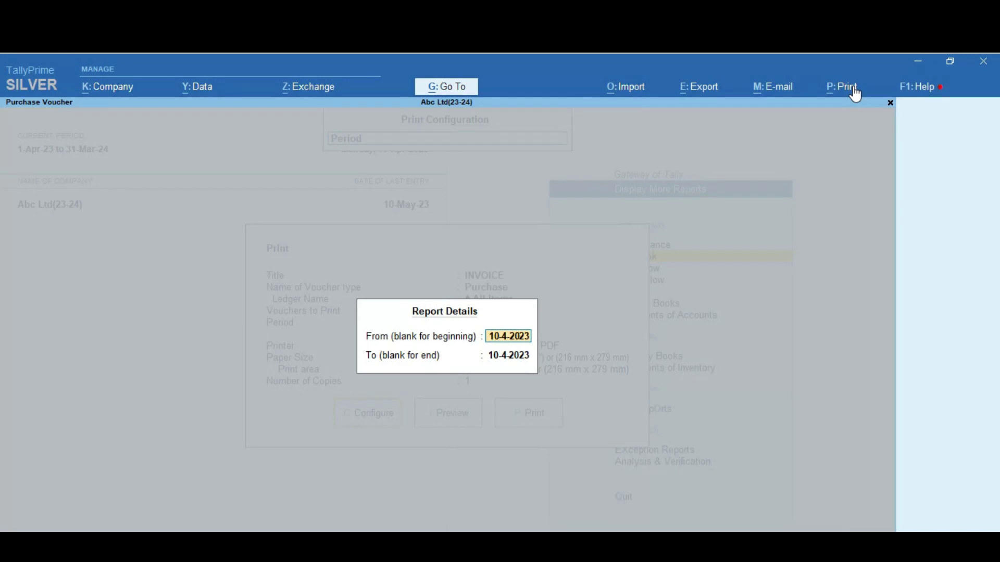
text(1-4)
key(Return)
text(a30-4)
key(Return)
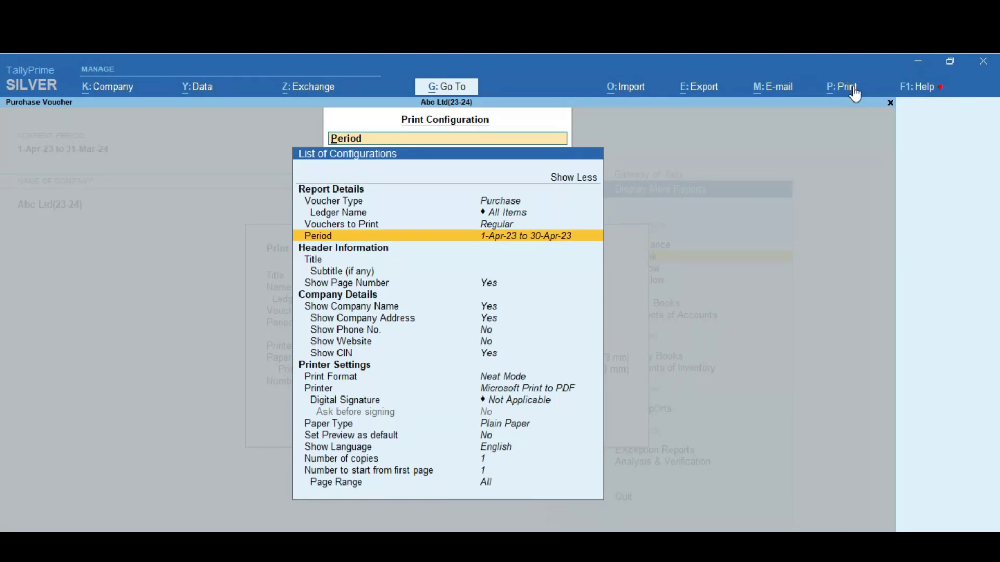
Set the printer in the print configuration to Fax.
key(Down)
key(Down)
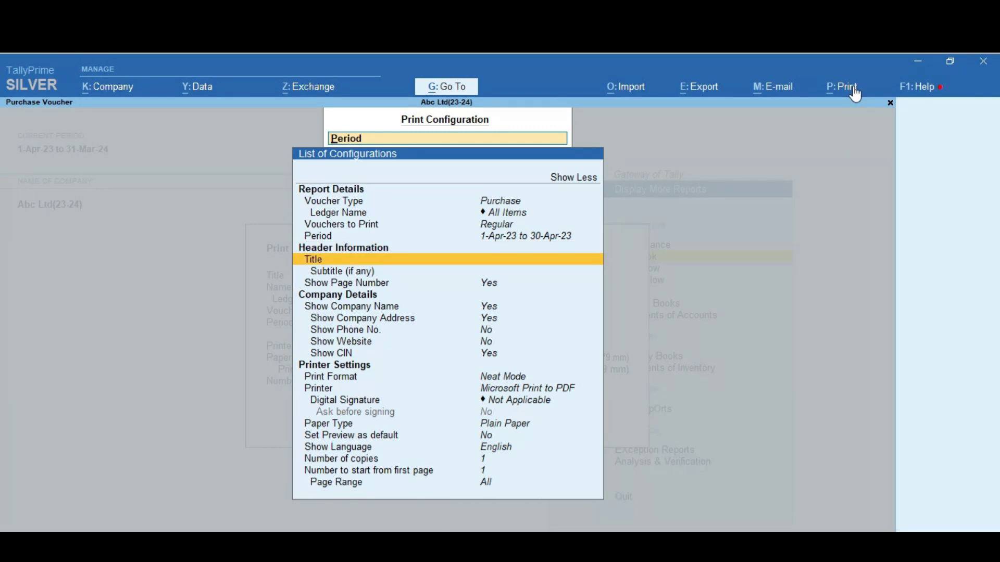
key(Down)
key(Down)
key(Down)
key(Down)
key(Down)
key(Down)
key(Down)
key(Down)
key(Down)
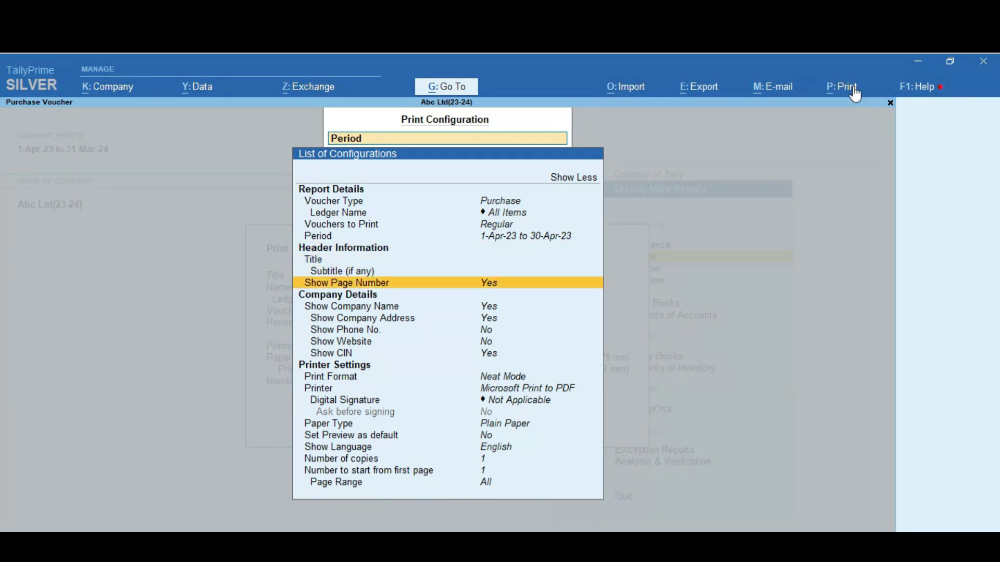
key(Down)
key(Down)
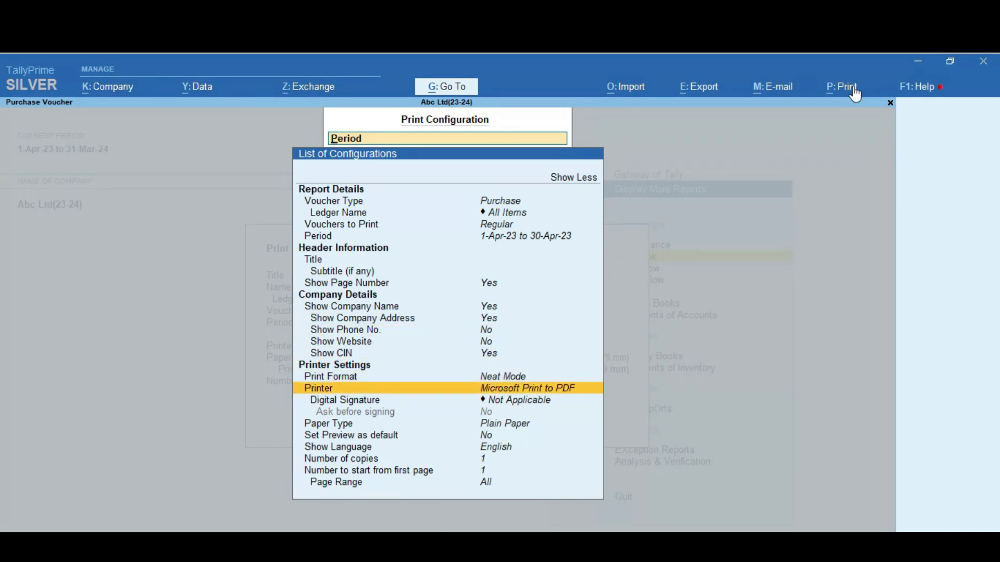
key(Up)
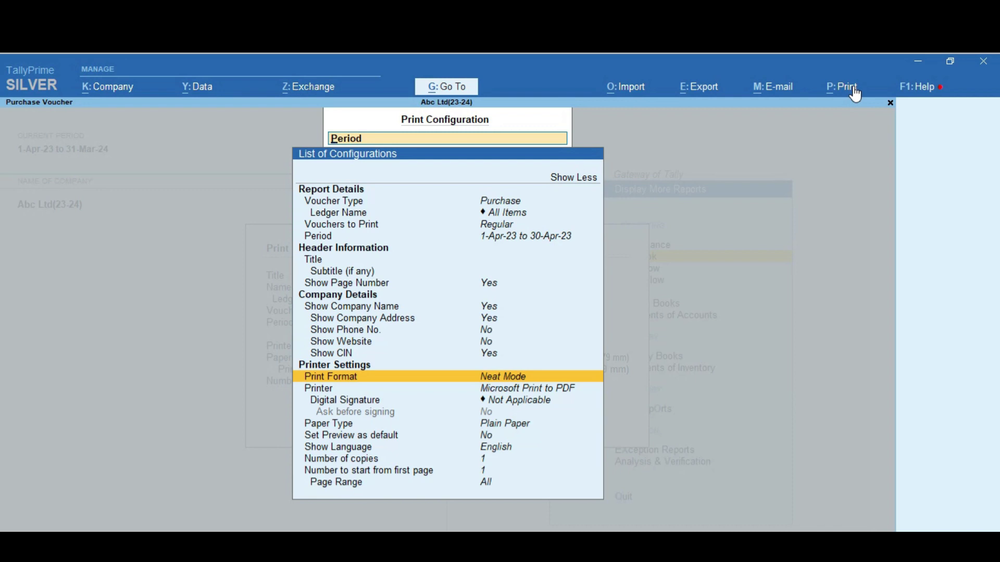
key(Down)
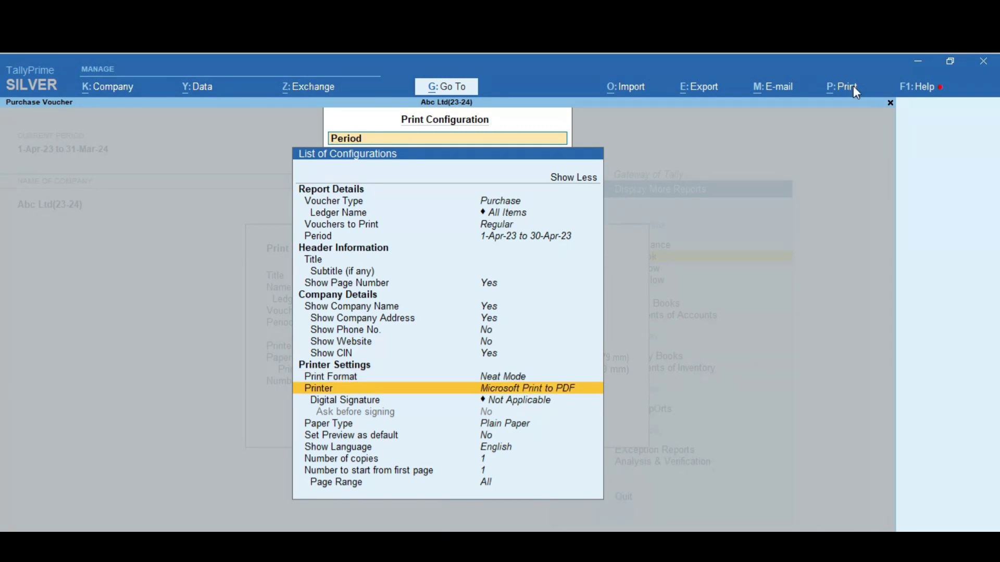
key(Return)
key(Up)
key(Up)
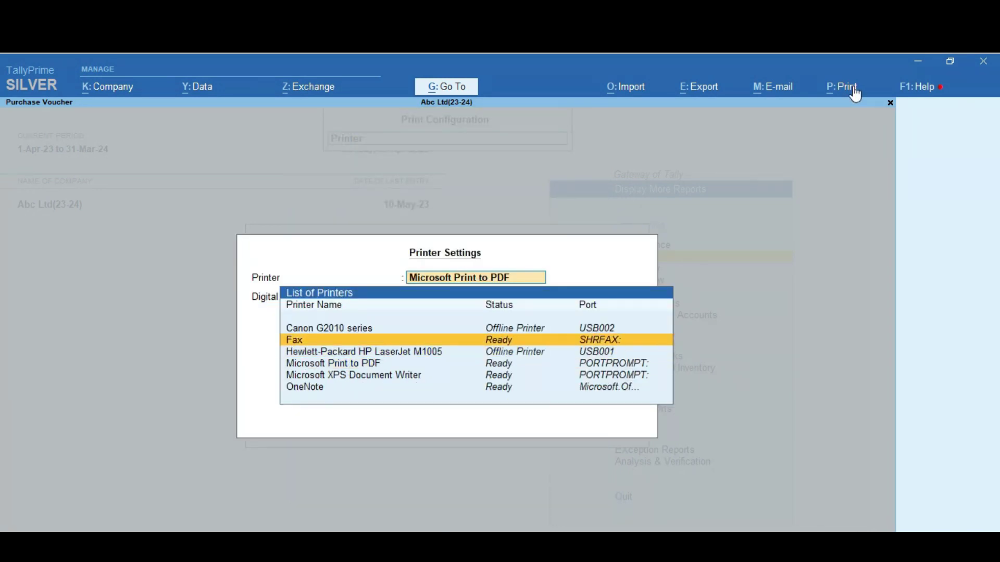
key(Return)
key(Return)
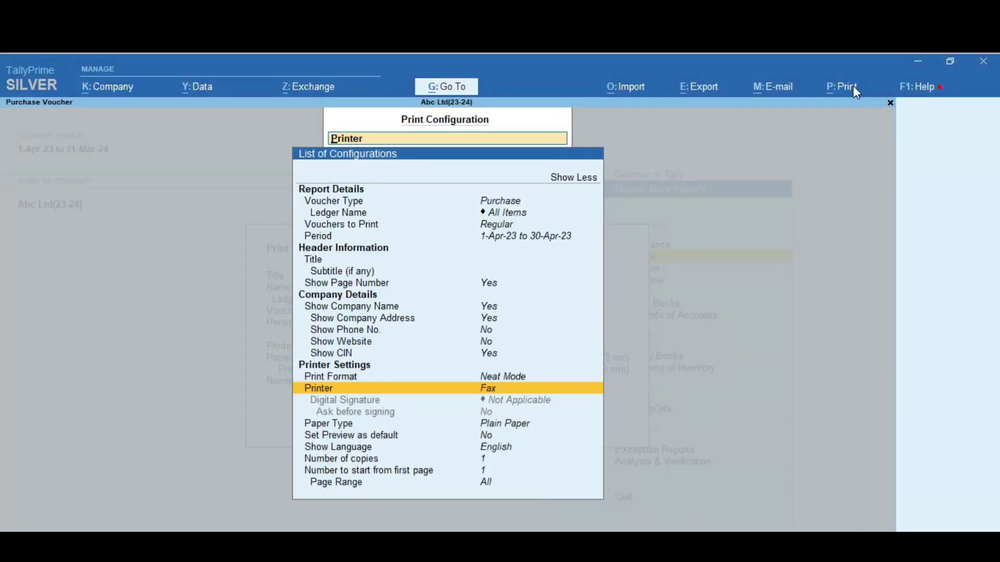
Switch the printer for the purchase vouchers back to Microsoft Print to PDF.
key(Return)
key(Down)
key(Down)
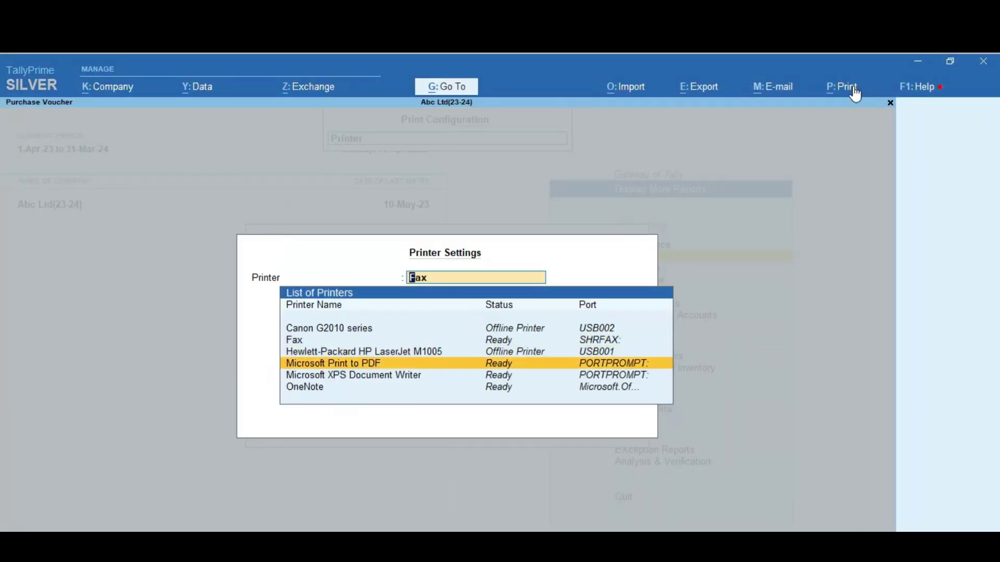
key(Up)
key(Return)
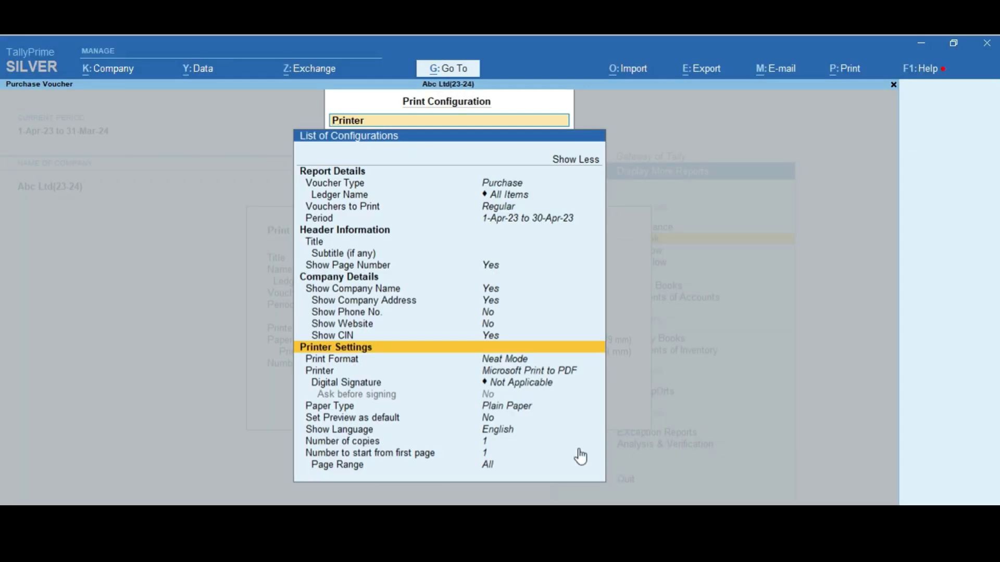
Go through the remaining printer settings and accept the print configuration for the purchase vouchers.
key(Down)
key(Down)
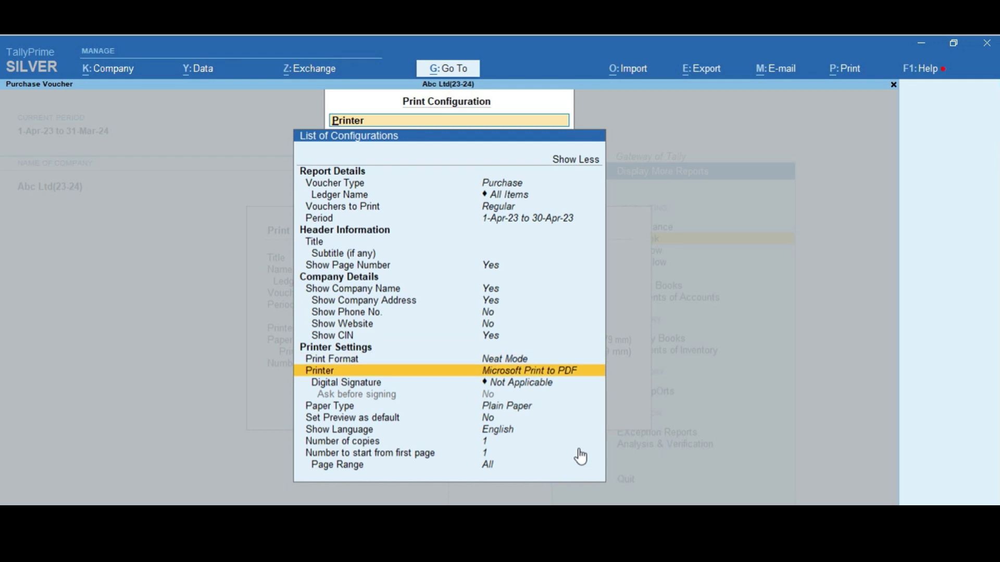
key(Down)
key(Down)
key(Down)
key(Down)
key(Down)
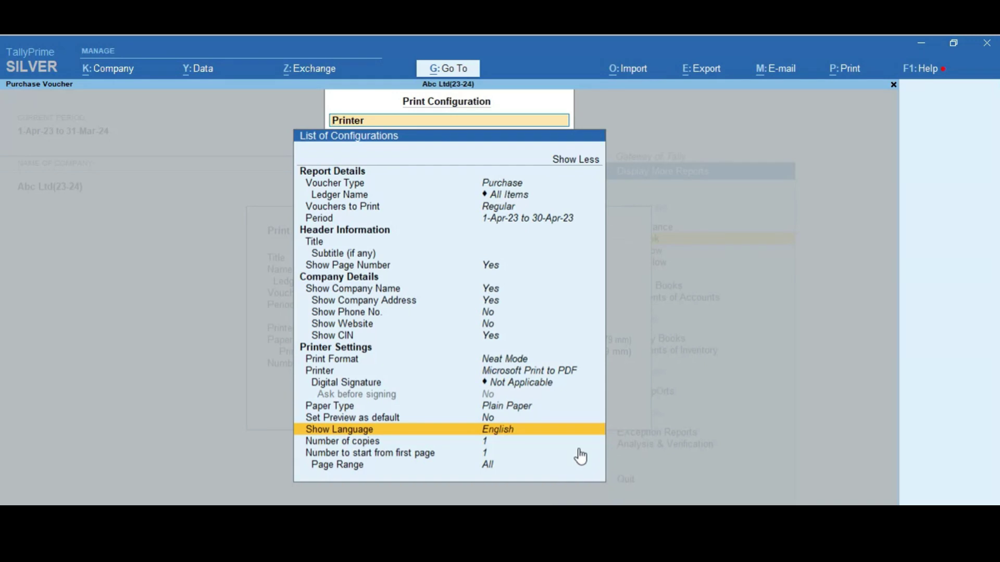
key(ctrl)
key(ctrl+a)
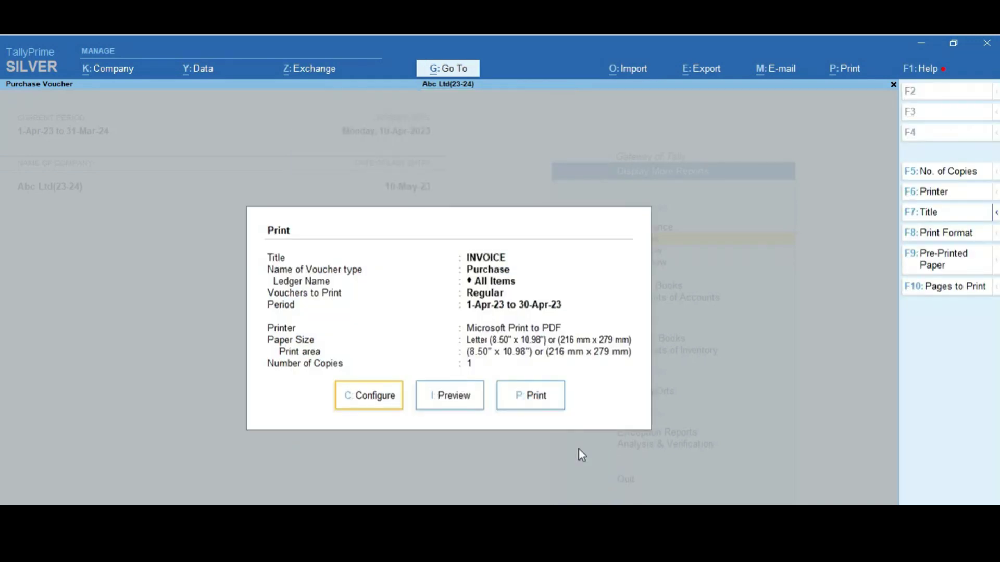
Preview the purchase invoices enlarged, going through the first three invoices, and close the preview.
key(Right)
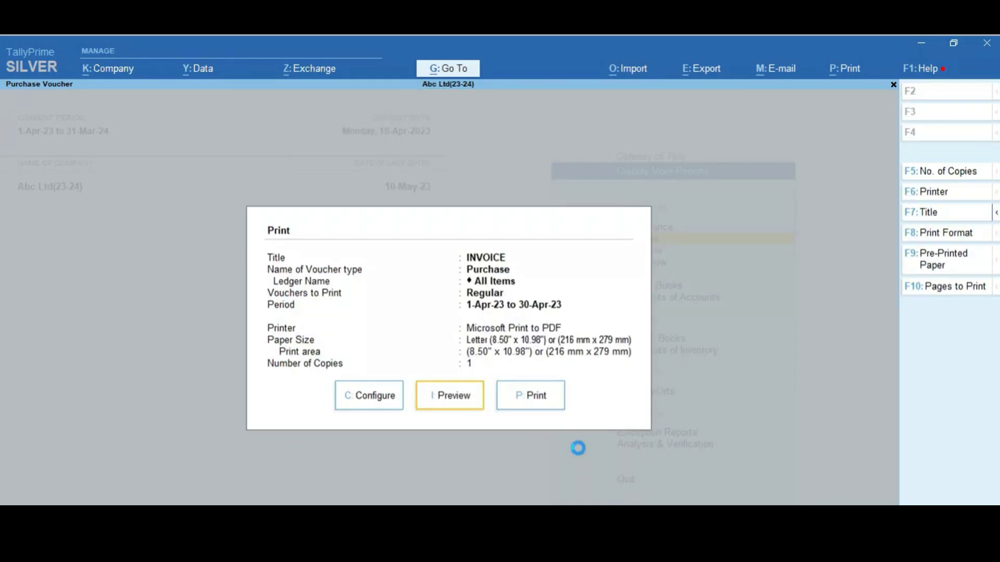
key(Return)
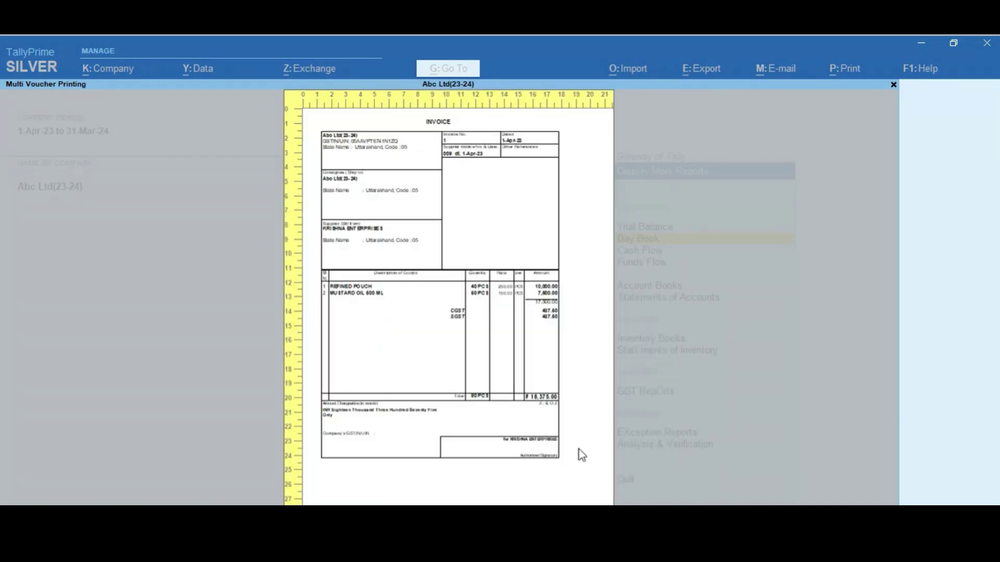
key(alt+z)
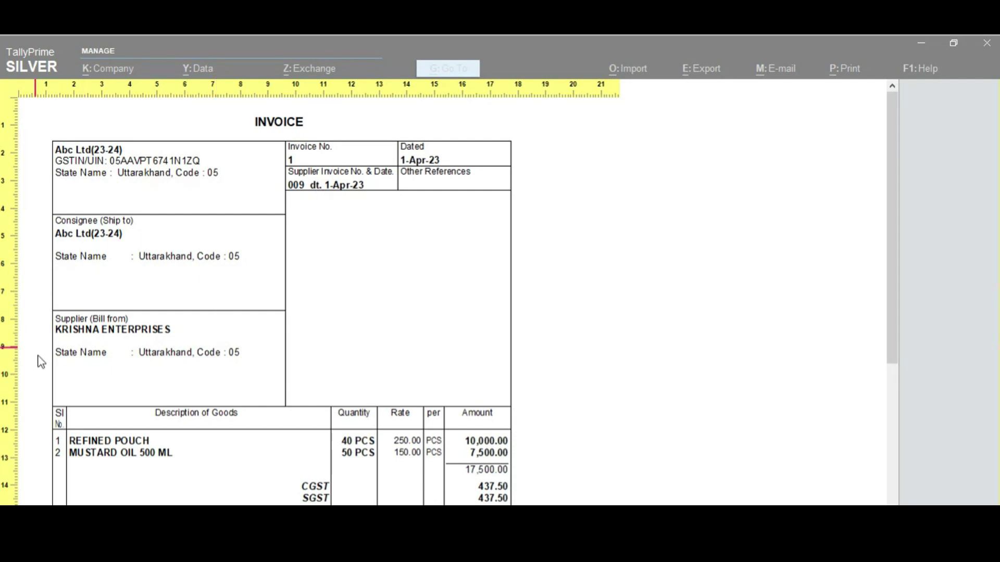
scroll(132, 354, down, 5)
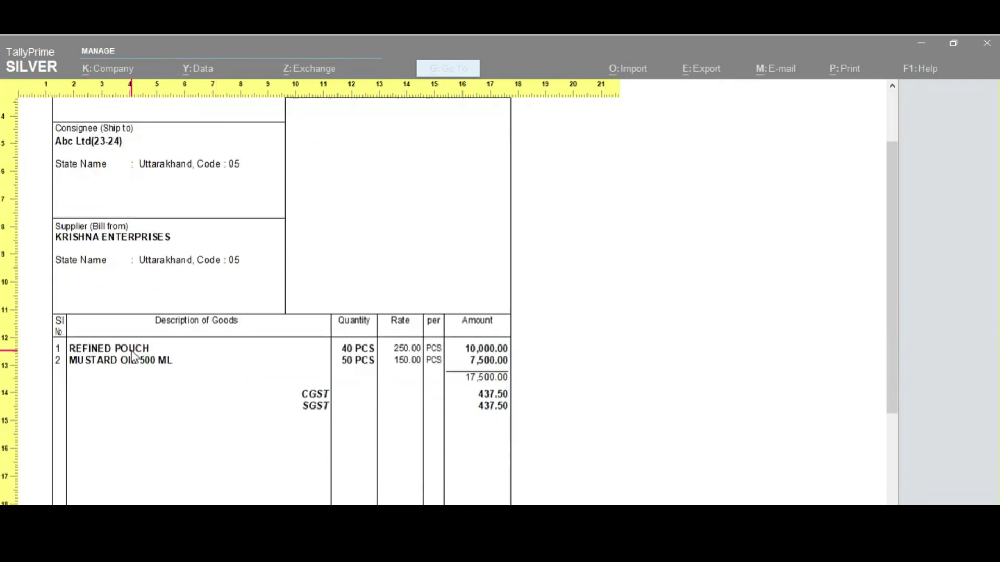
key(Page_Down)
scroll(132, 351, down, 2)
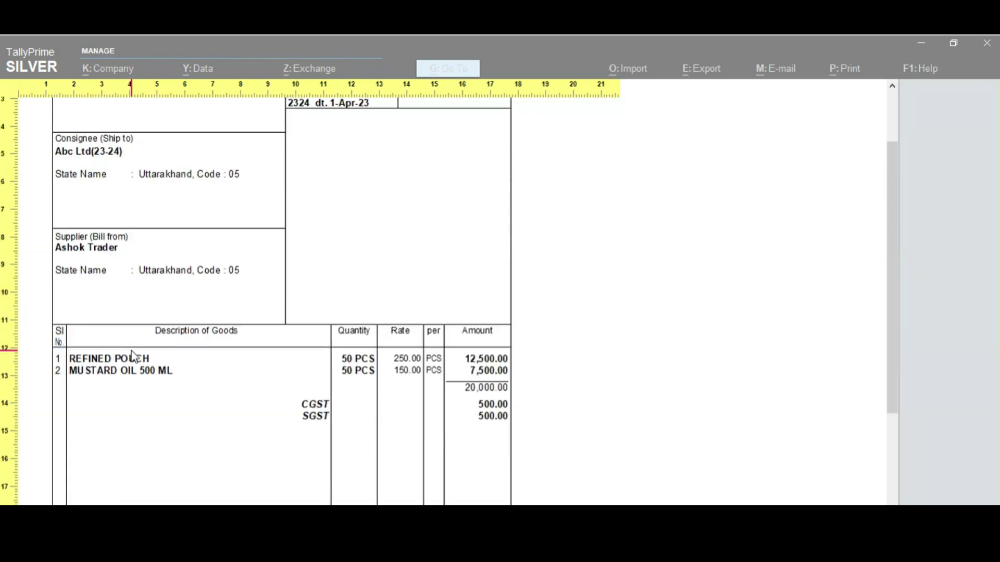
scroll(201, 342, down, 5)
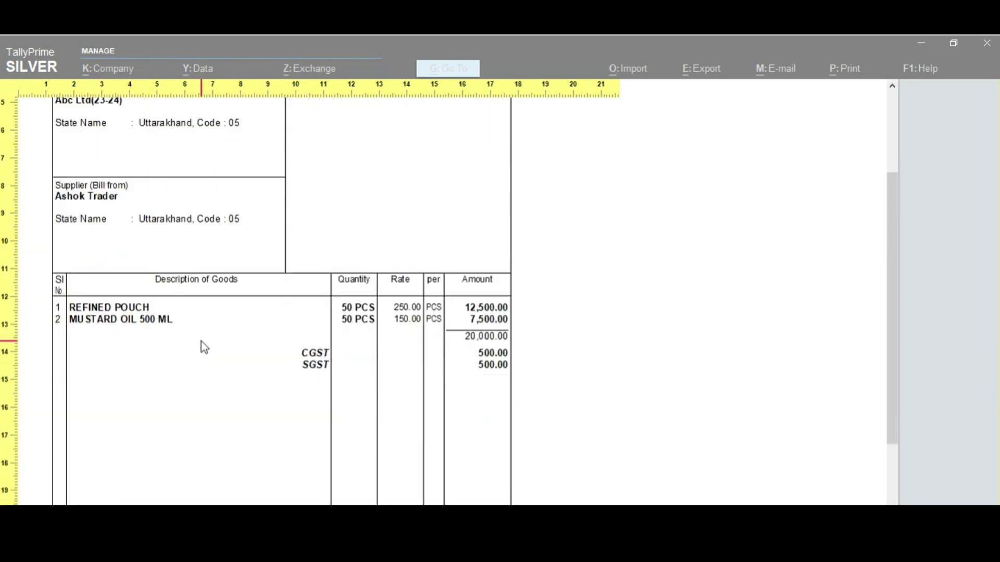
key(Page_Down)
scroll(201, 342, down, 1)
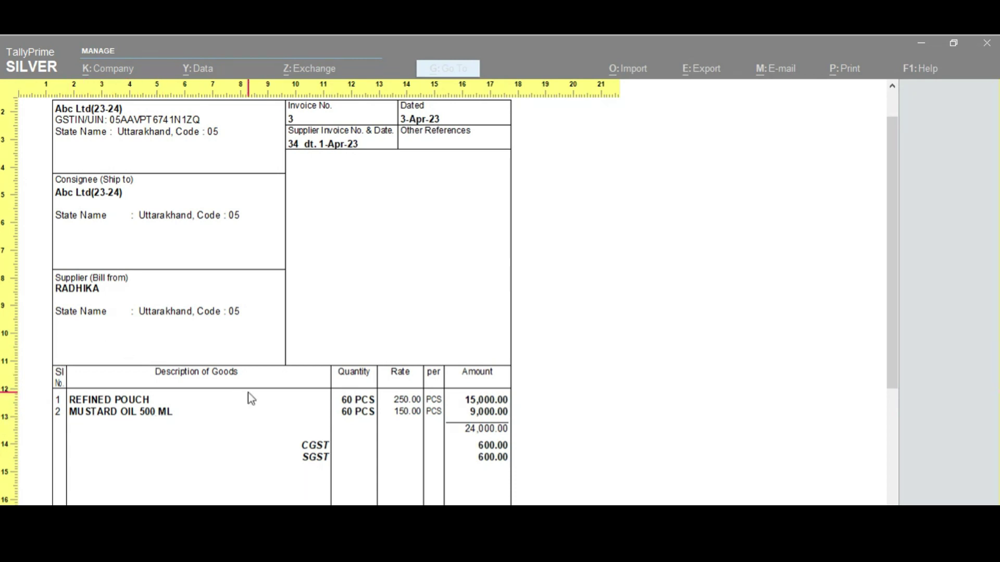
scroll(229, 416, down, 6)
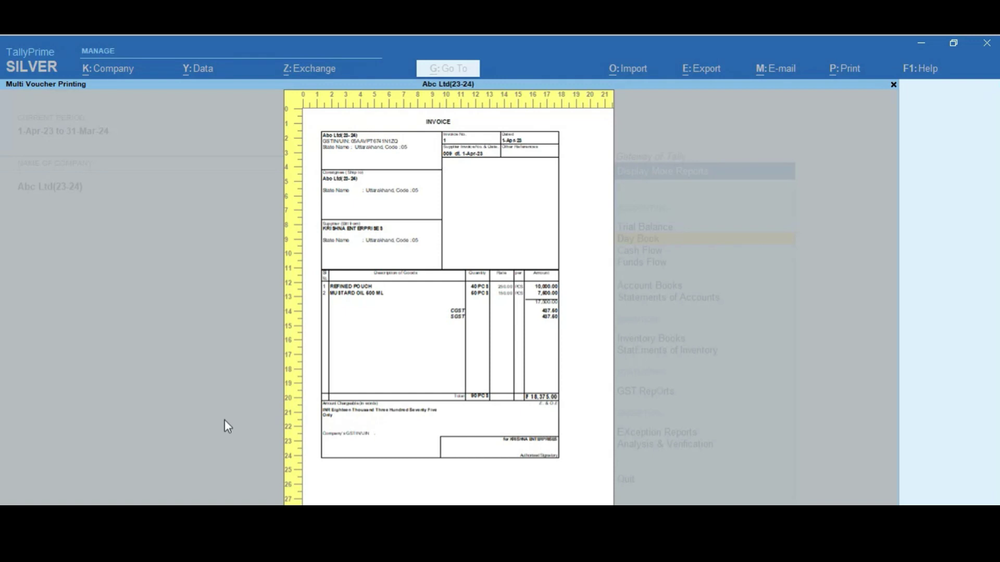
key(Escape)
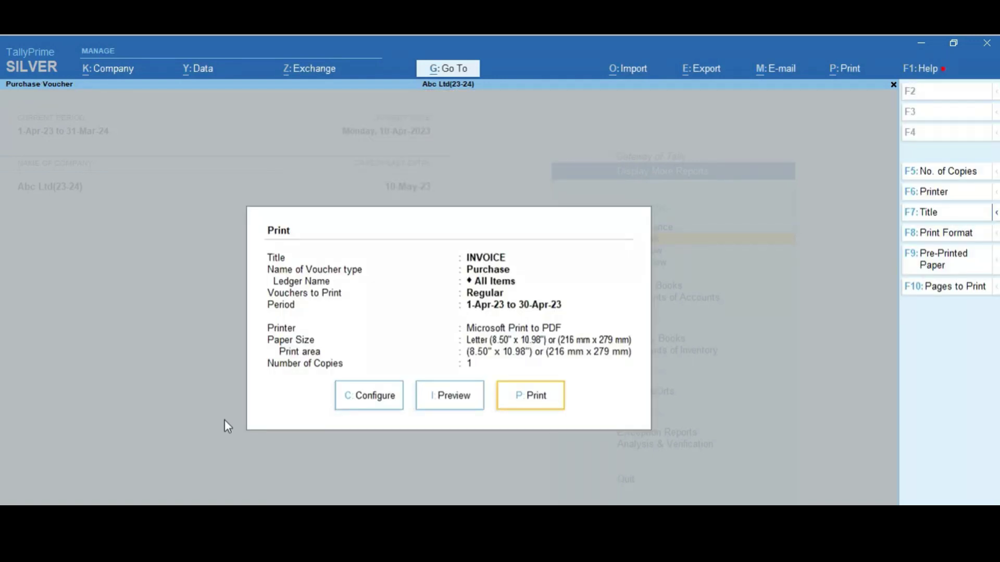